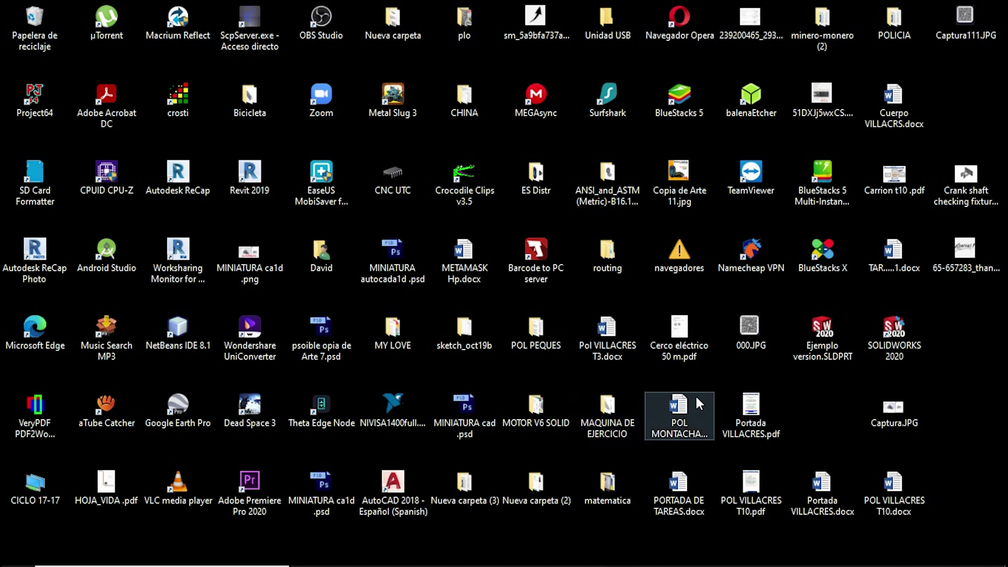
Dismiss the future-version error on the Ejemplo part, then begin a new SOLIDWORKS ID via Join
left_click(826, 348)
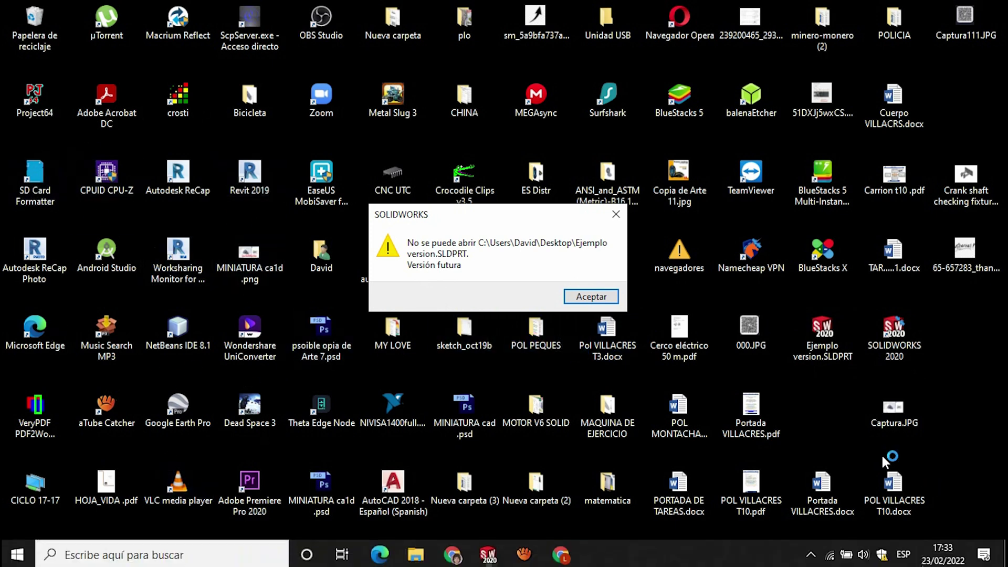
left_click(592, 297)
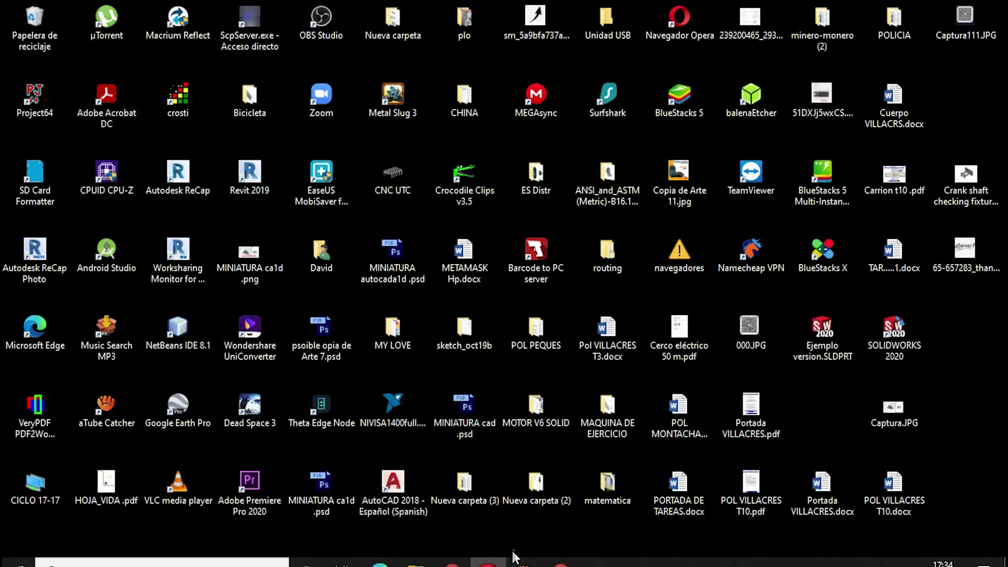
mouse_move(462, 558)
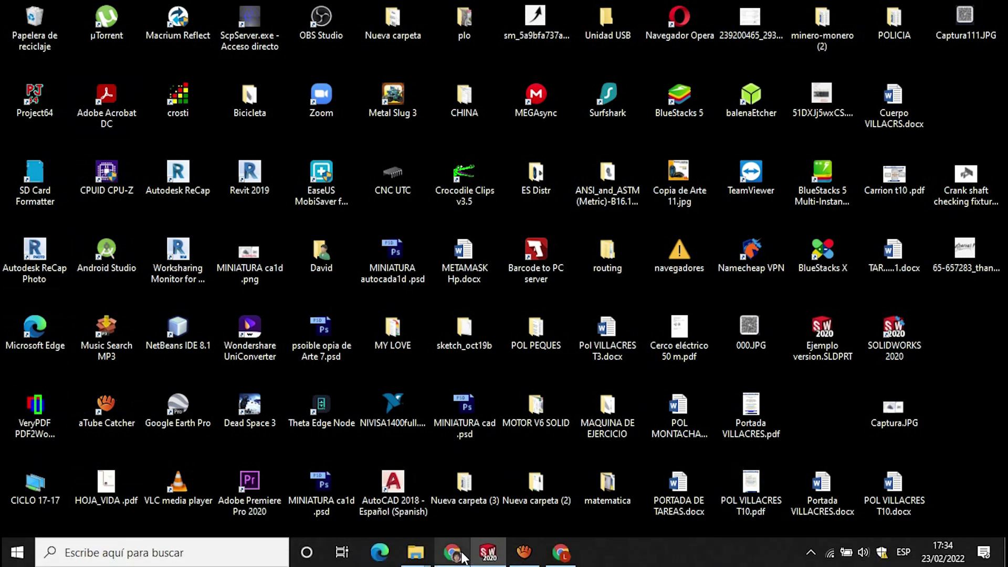
left_click(452, 552)
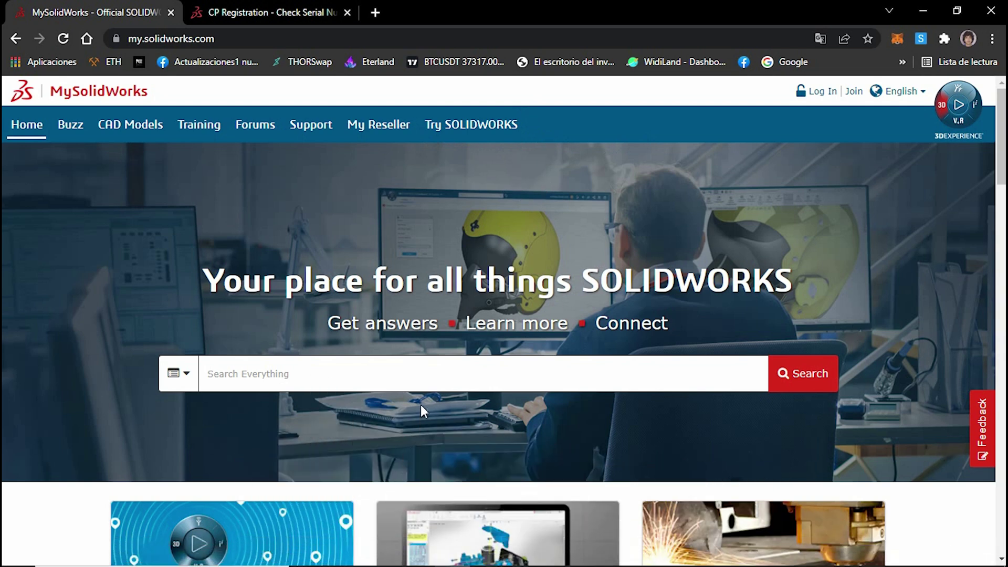
left_click(855, 90)
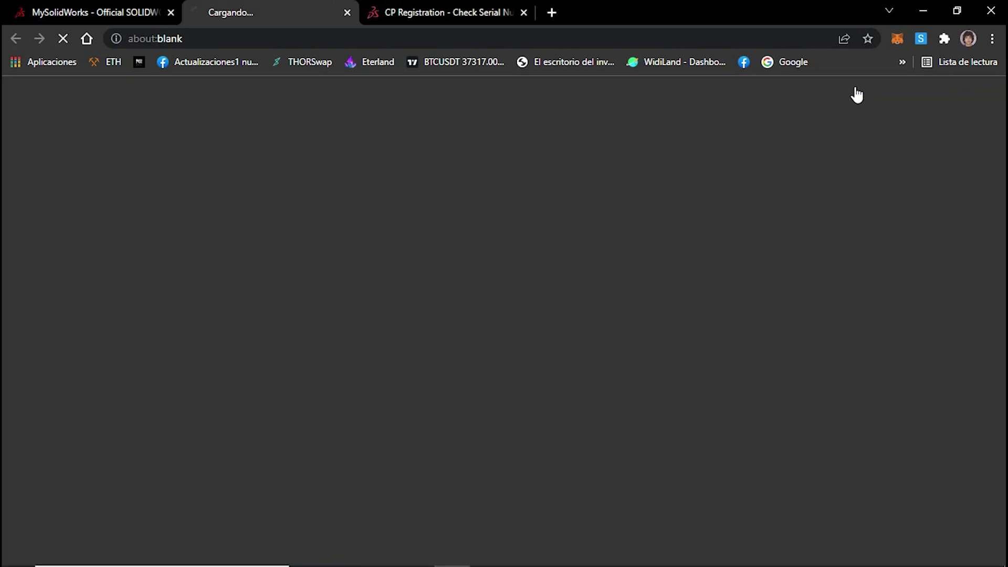
left_click(417, 6)
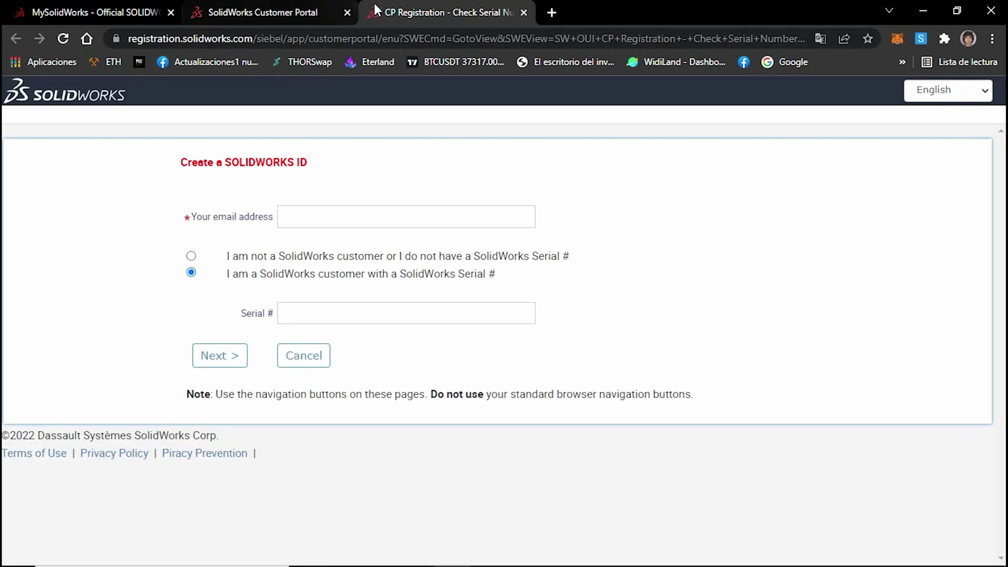
Copy the Gmail account's e-mail address and paste it into the registration form's email field
left_click(328, 208)
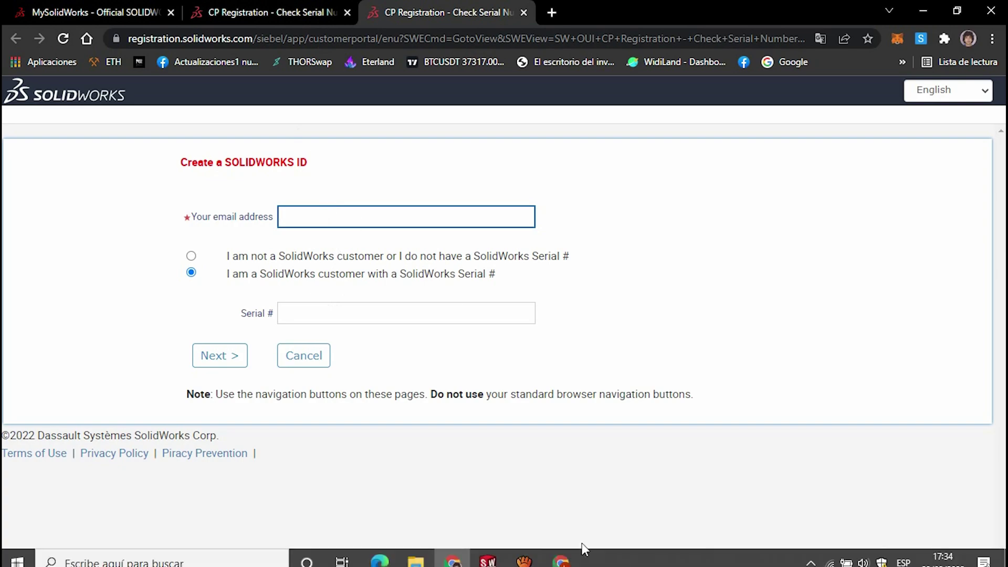
left_click(533, 560)
left_click(525, 552)
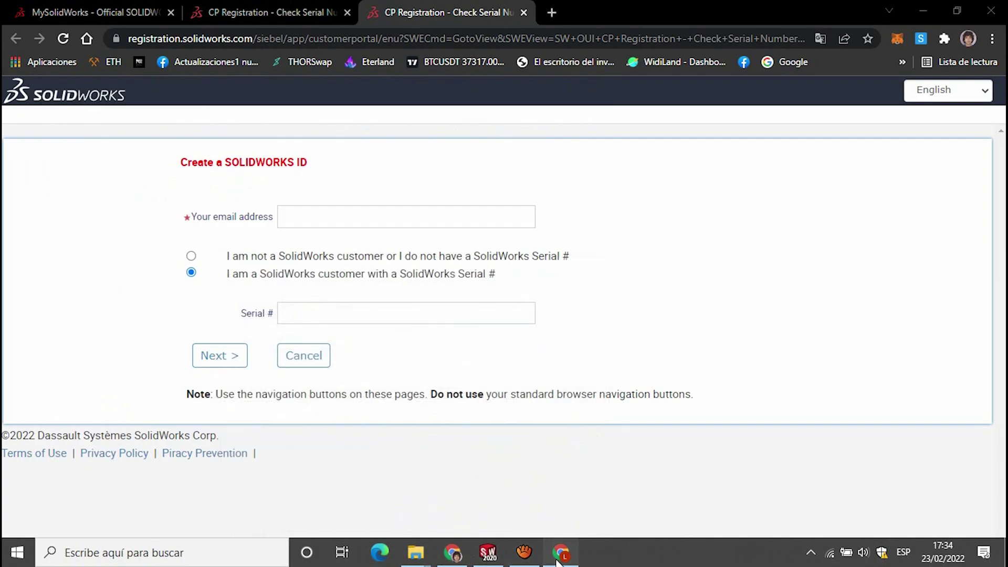
left_click(561, 553)
left_click(986, 80)
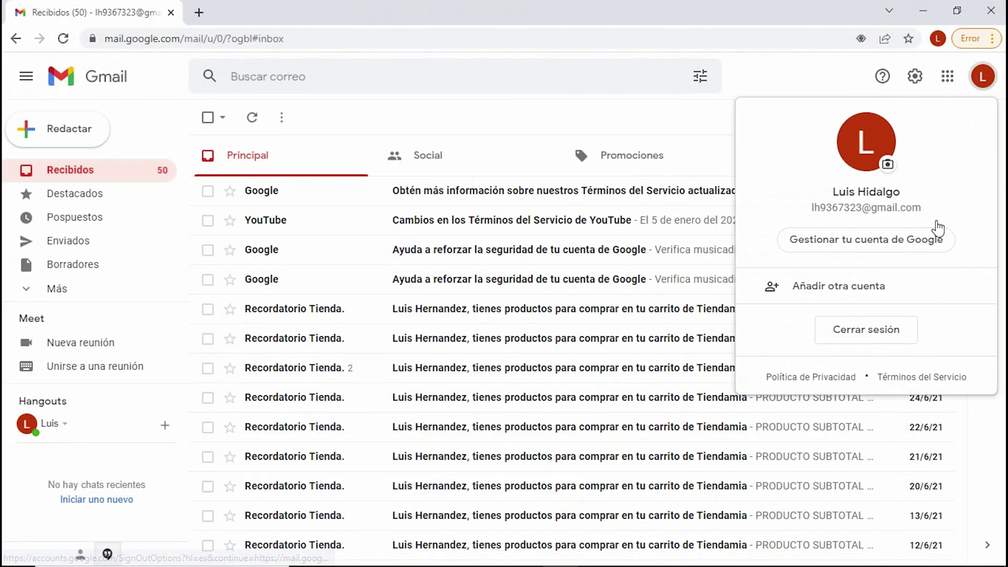
left_click_drag(859, 223, 807, 209)
key("ctrl+c")
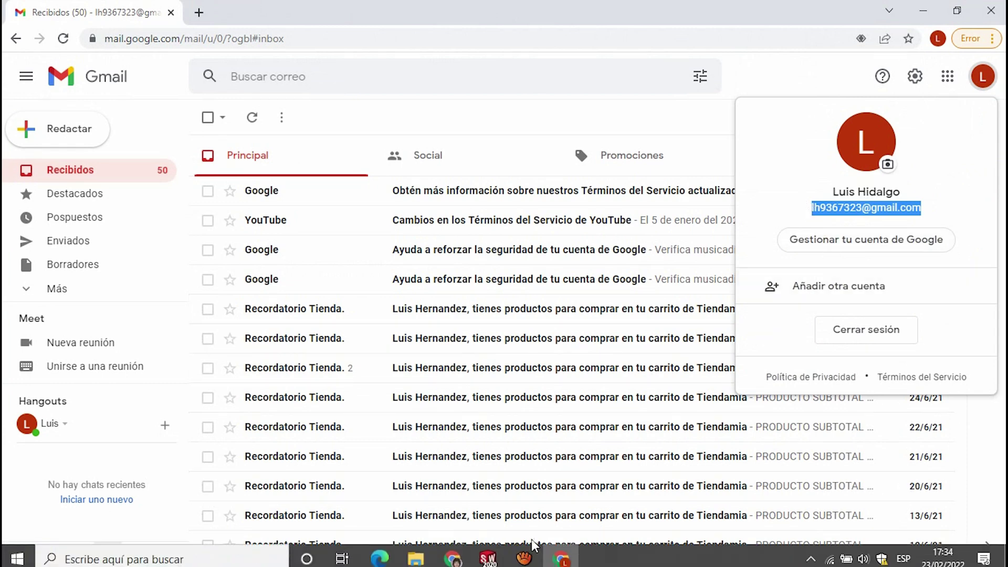
left_click(489, 552)
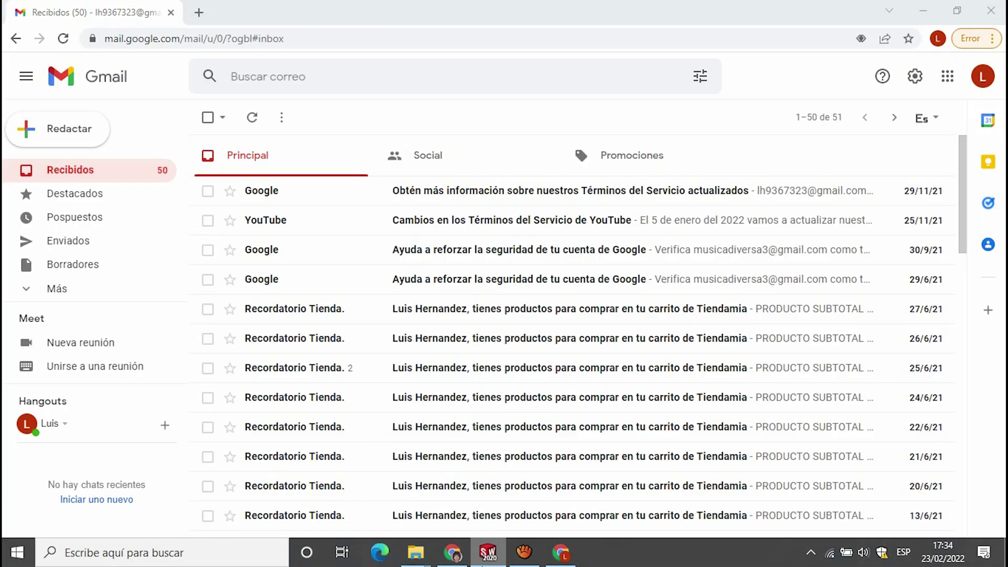
left_click(451, 552)
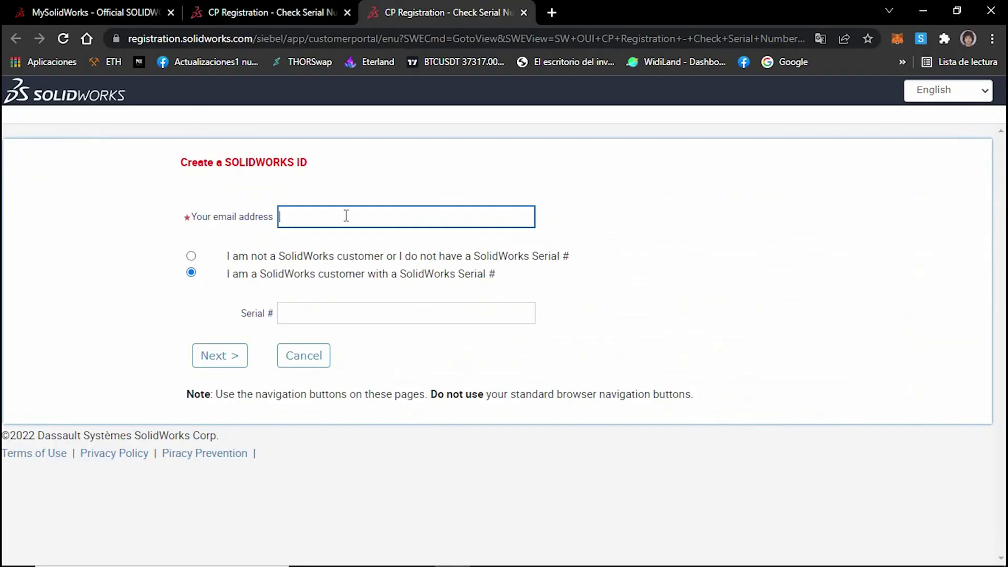
key("ctrl+v")
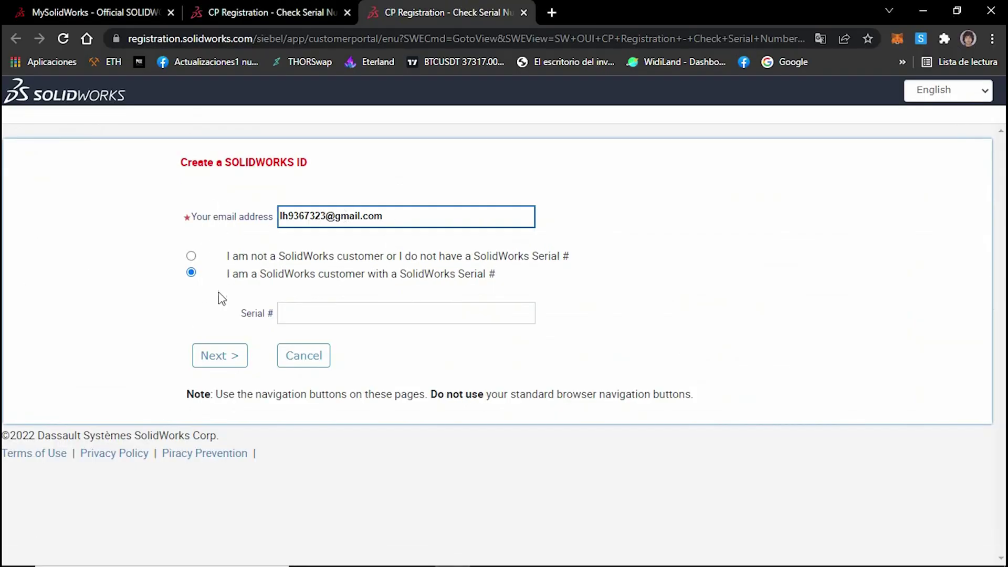
Submit the e-mail as 'I am not a SolidWorks customer' and close the extra tab
left_click(191, 257)
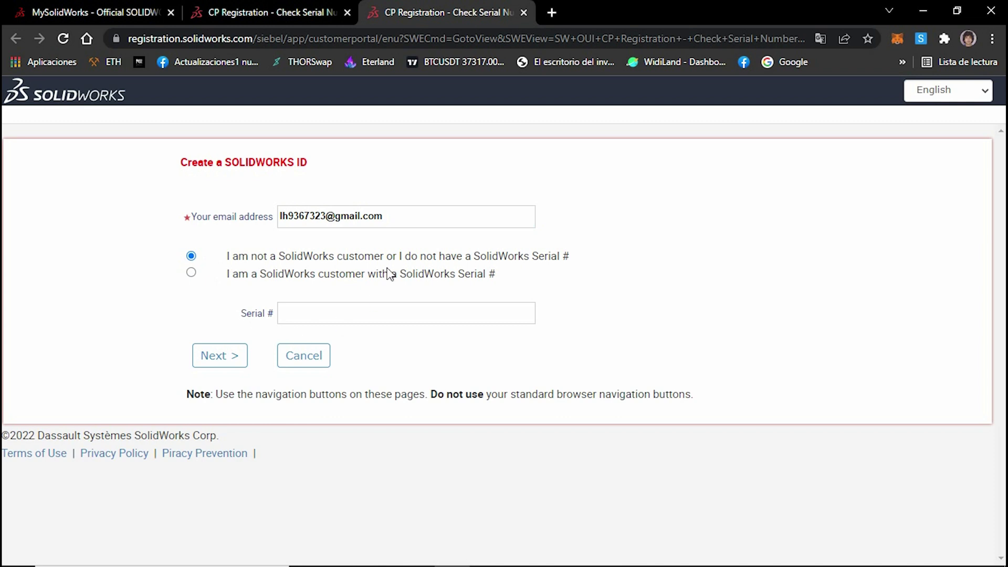
left_click(220, 364)
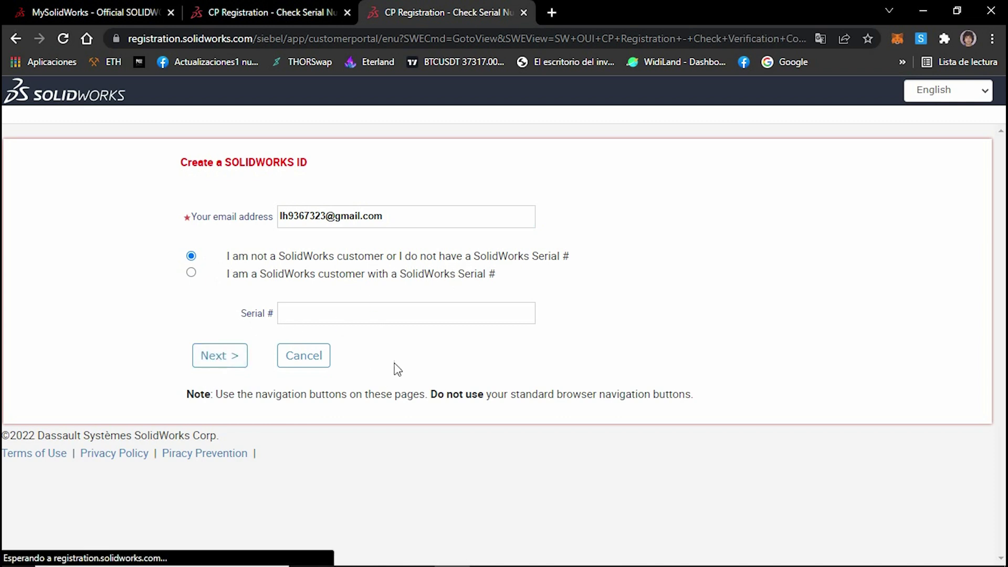
left_click(348, 12)
left_click(346, 264)
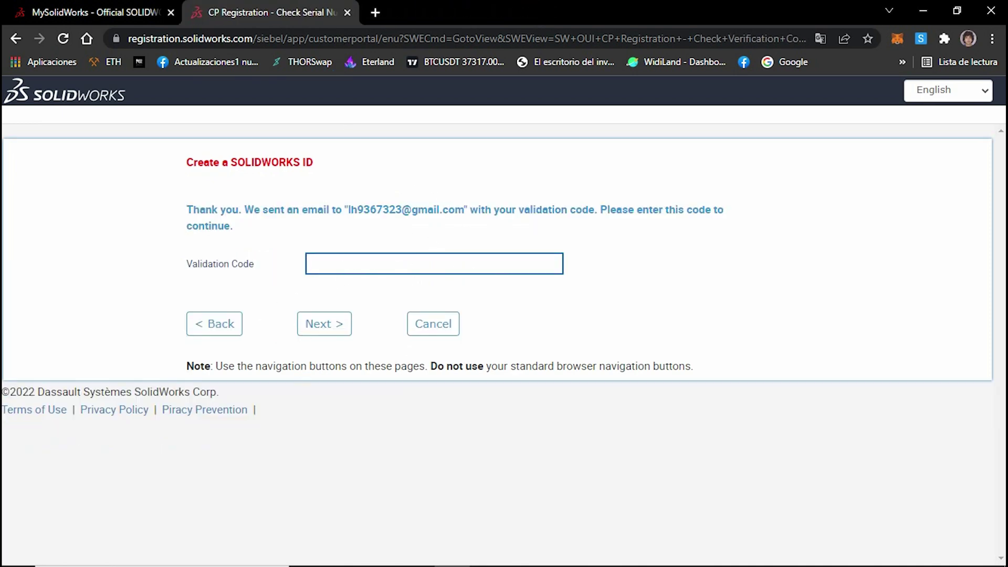
Copy the validation code from the SOLIDWORKS e-mail in Gmail into Validation Code and submit it
left_click(561, 552)
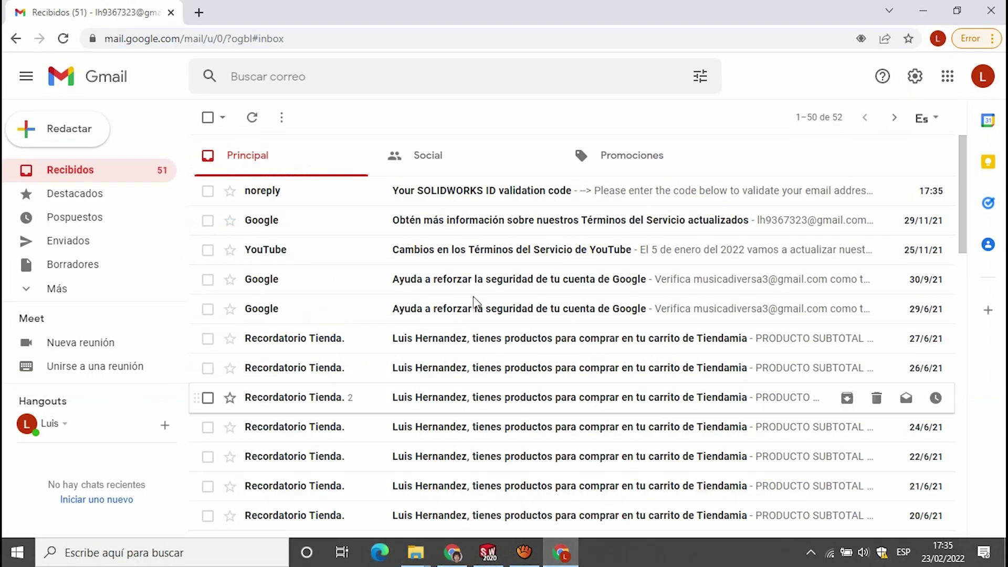
left_click(443, 191)
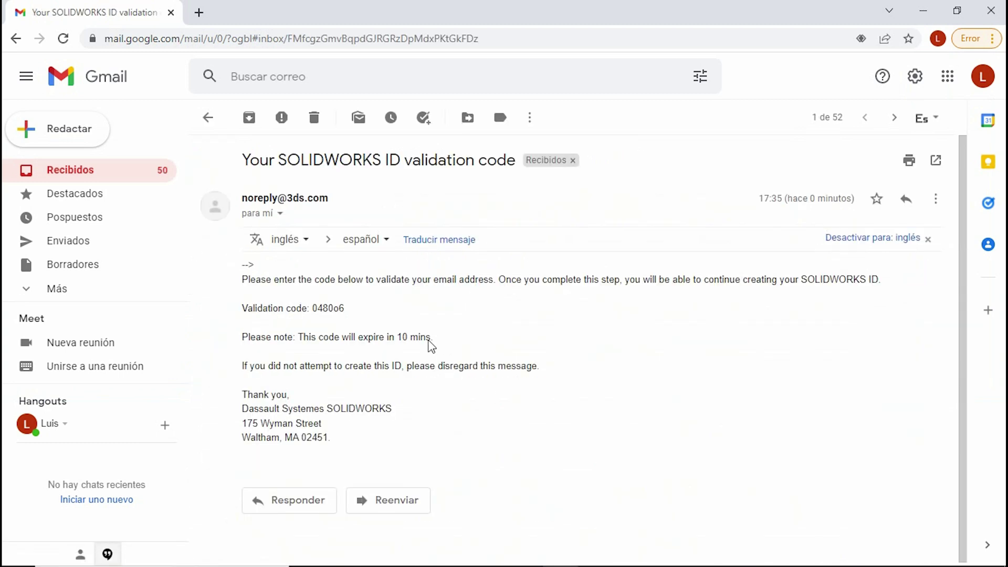
left_click_drag(326, 314, 313, 314)
left_click(350, 319)
left_click(467, 552)
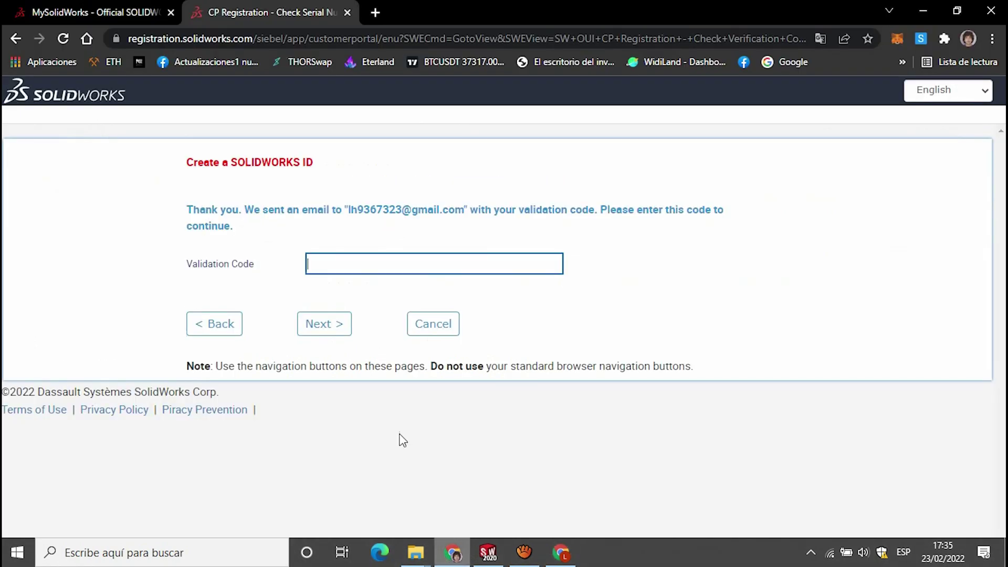
key("ctrl+v")
left_click_drag(419, 271, 215, 246)
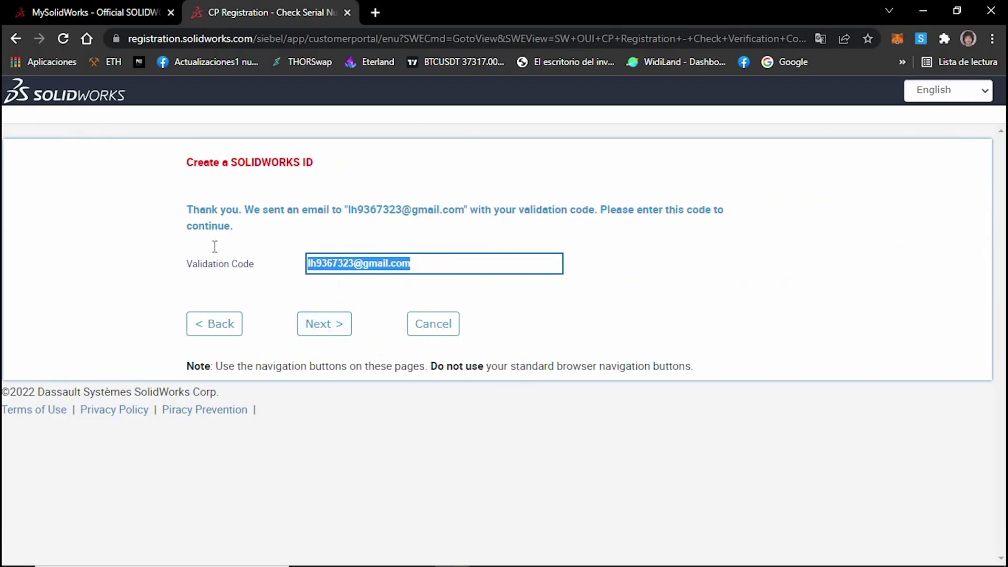
left_click(566, 564)
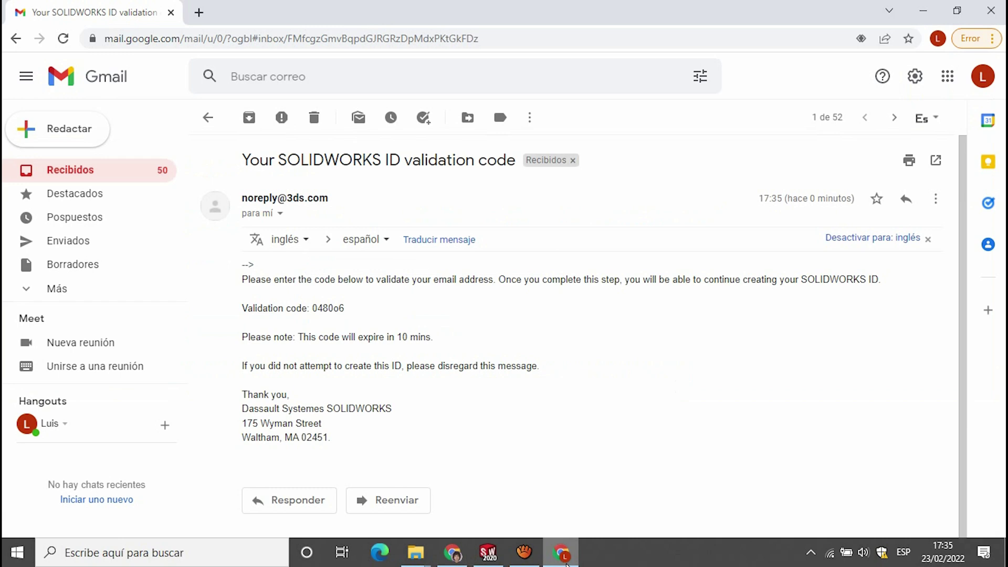
key("alt+Tab")
type("0")
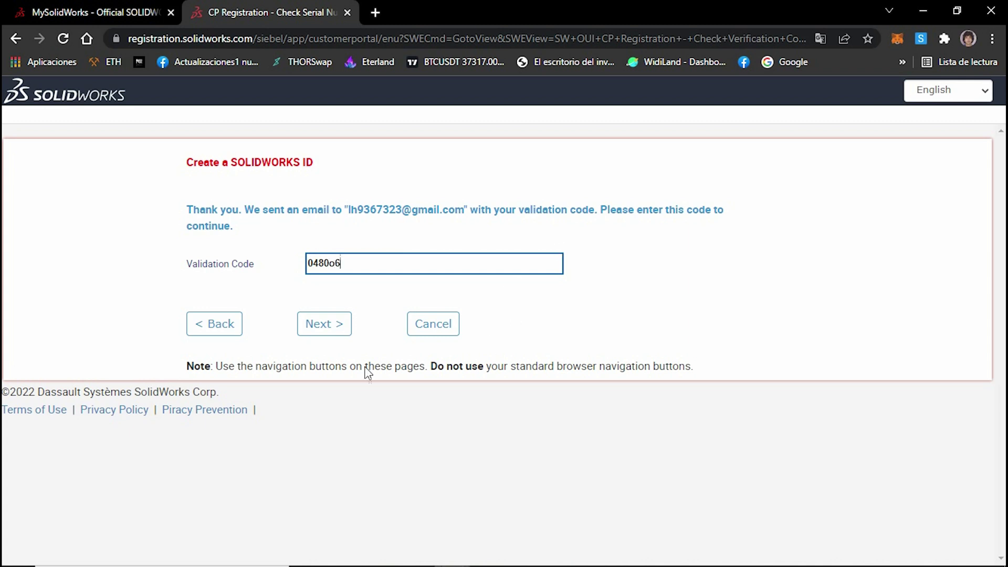
left_click(334, 329)
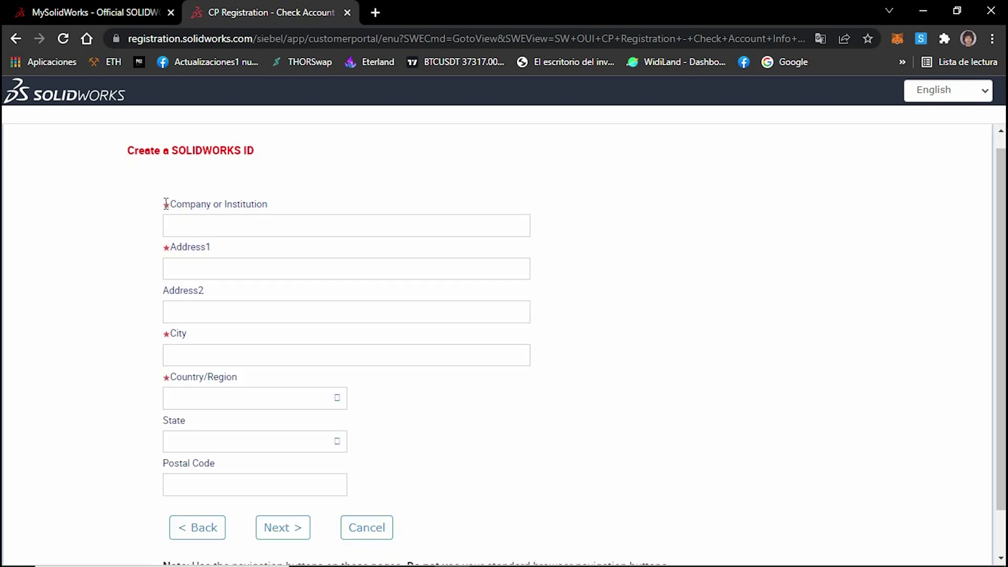
Enter the company, the first address line and the city in the address form
left_click(195, 226)
type("Utc")
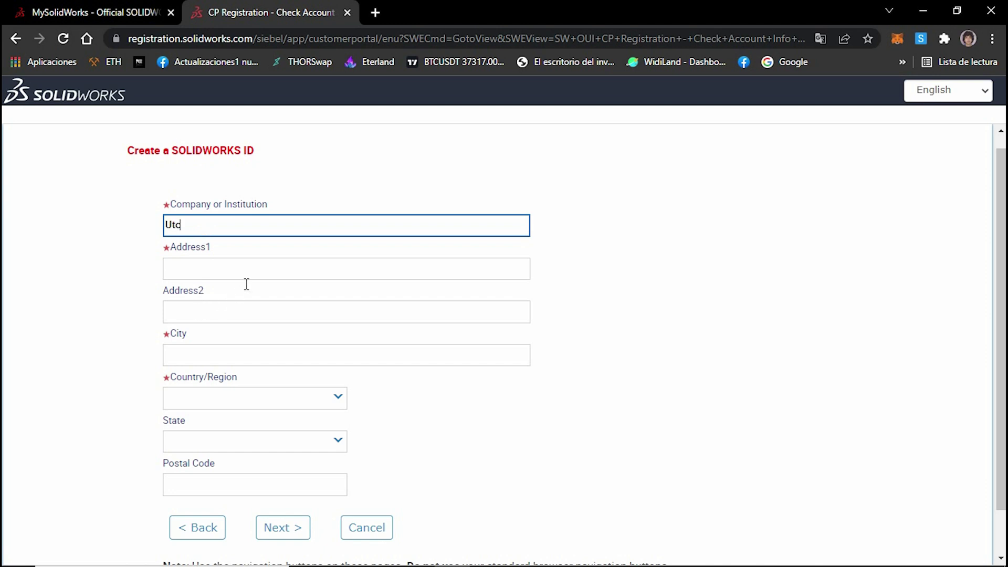
left_click(277, 272)
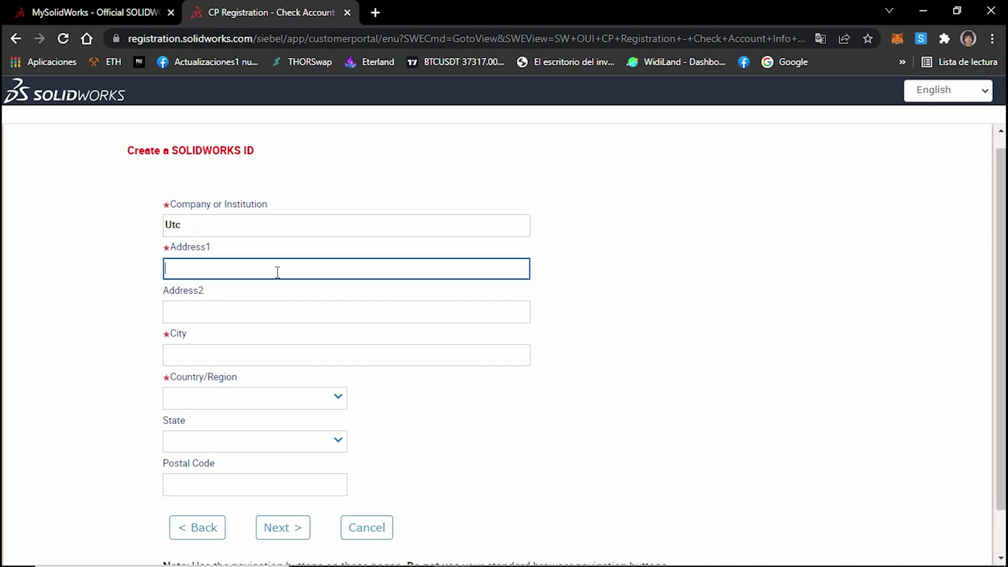
type("Hhoracio")
left_click(279, 315)
left_click(215, 350)
type("Ambato")
Choose Ecuador as Country/Region, remove the doubled letter in Address1, and submit
key("Tab")
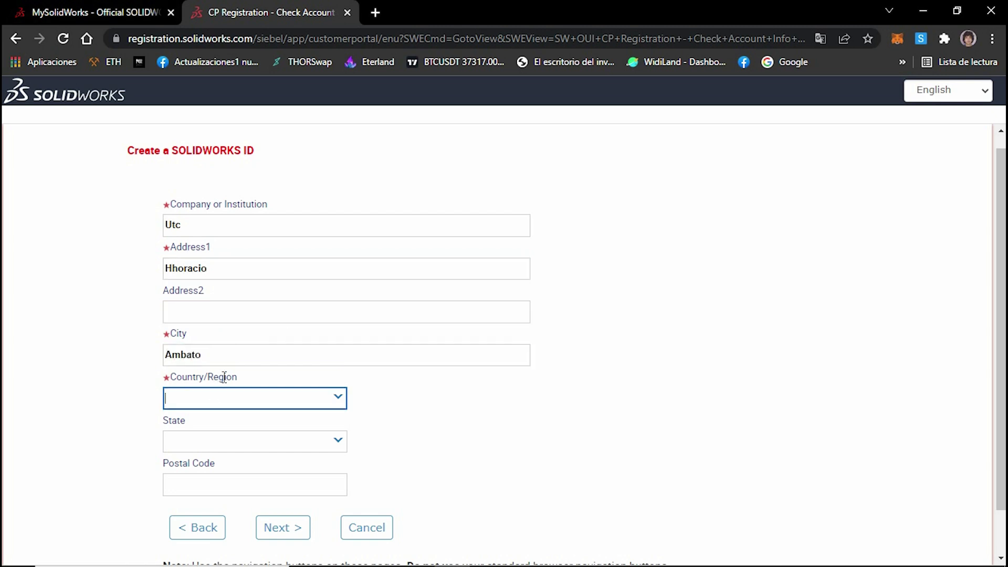
type("cu")
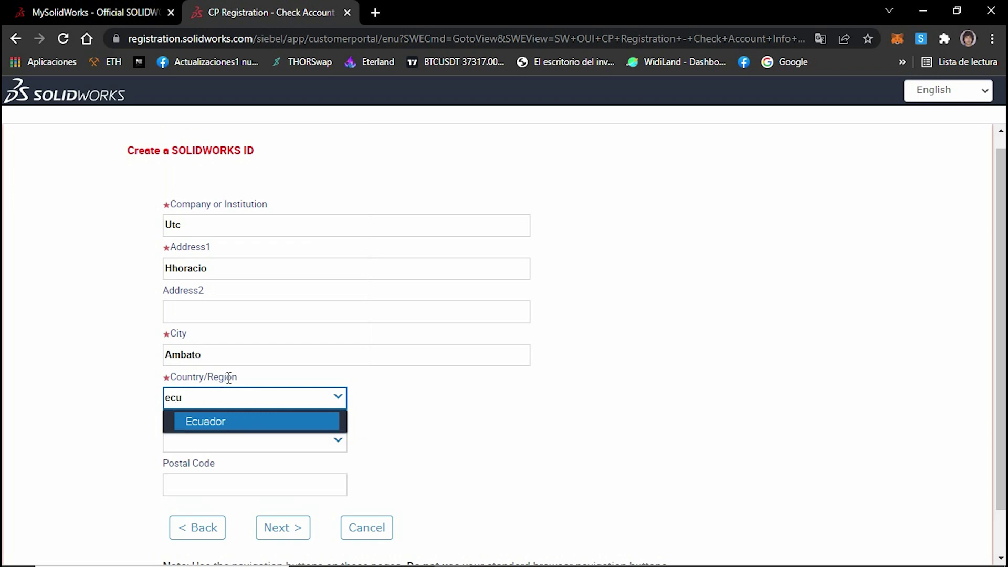
left_click(280, 425)
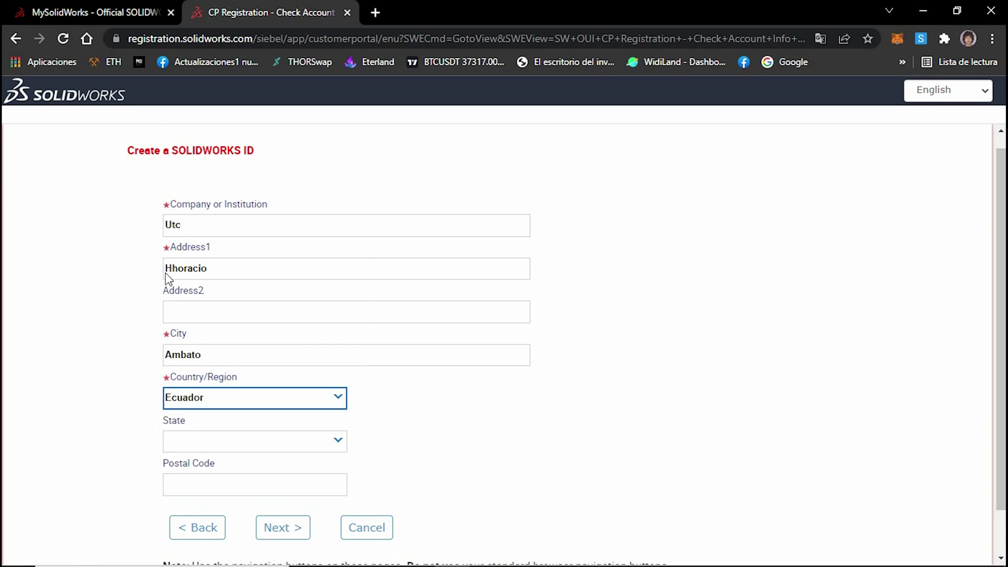
left_click(179, 270)
key("BackSpace")
left_click(273, 531)
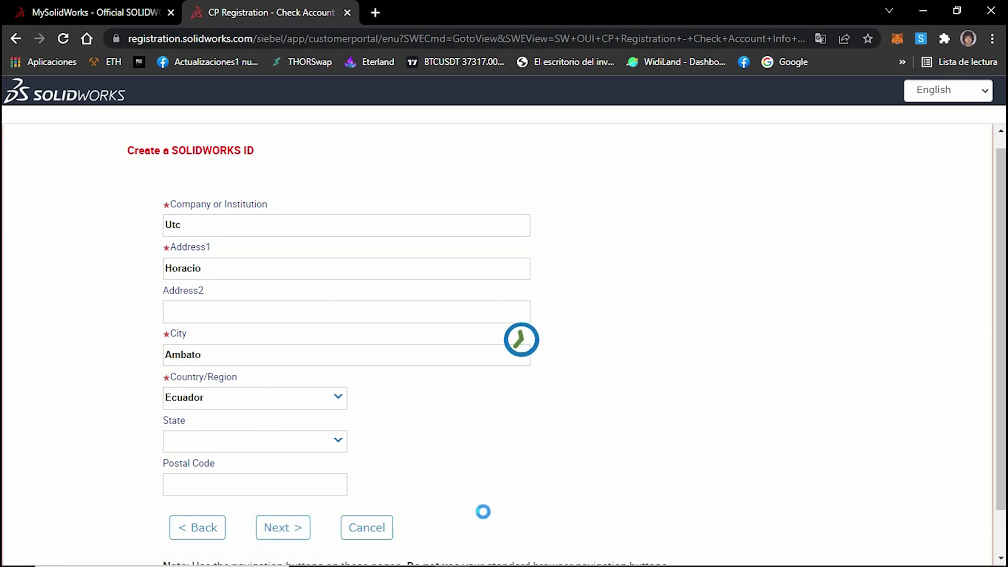
left_click(139, 262)
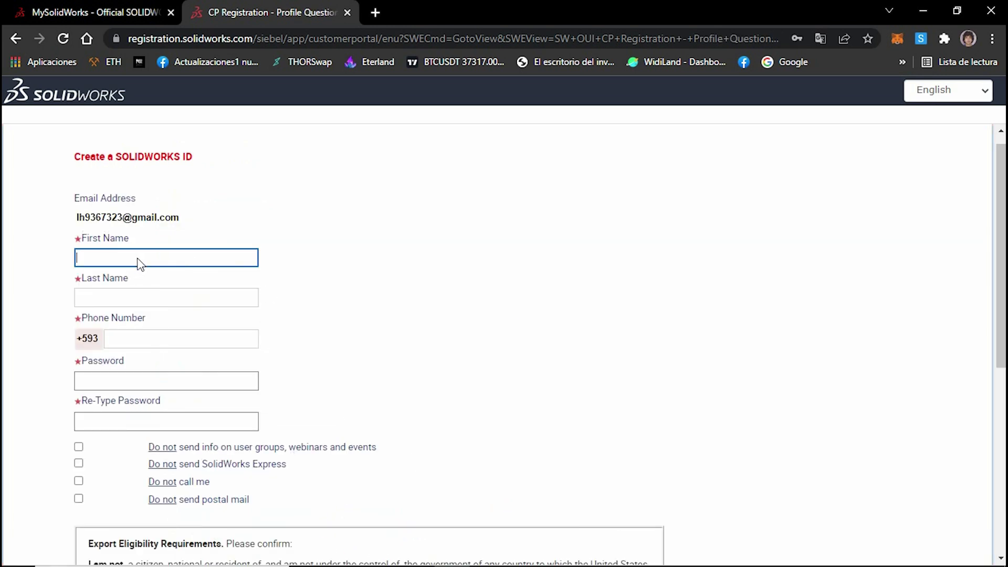
Enter the first name, last name and phone number, and translate the page into Spanish
key("Tab")
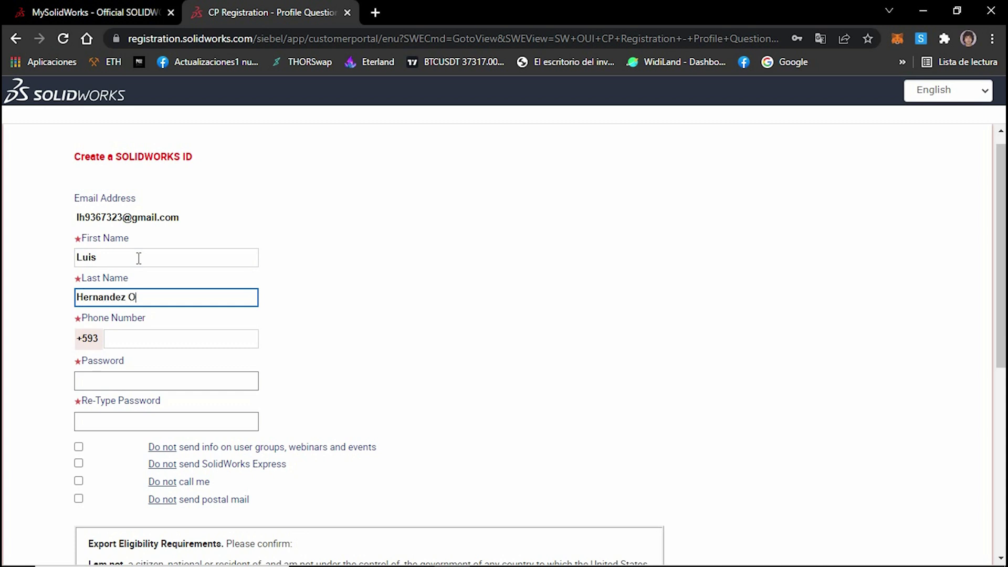
left_click(134, 342)
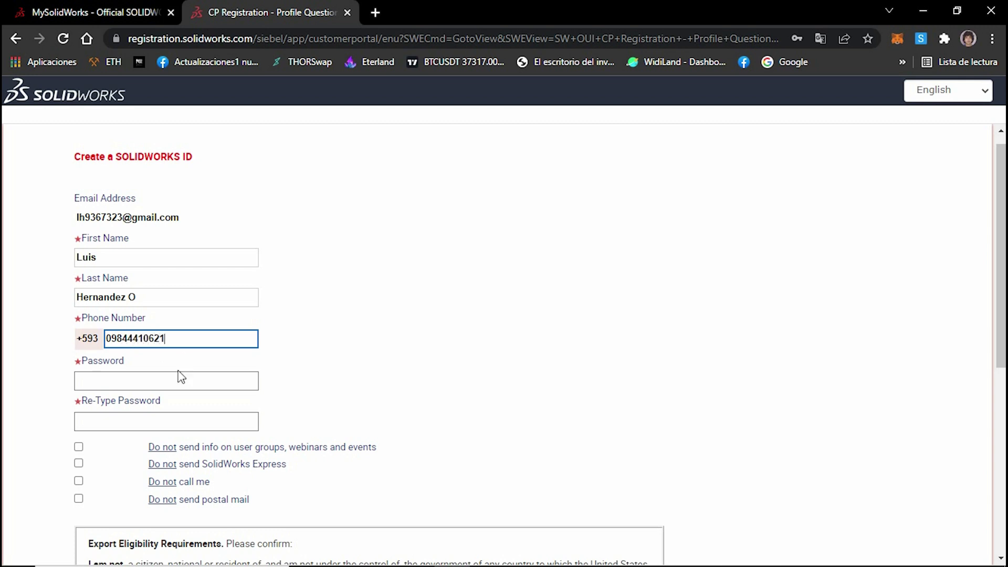
key("BackSpace")
left_click(119, 380)
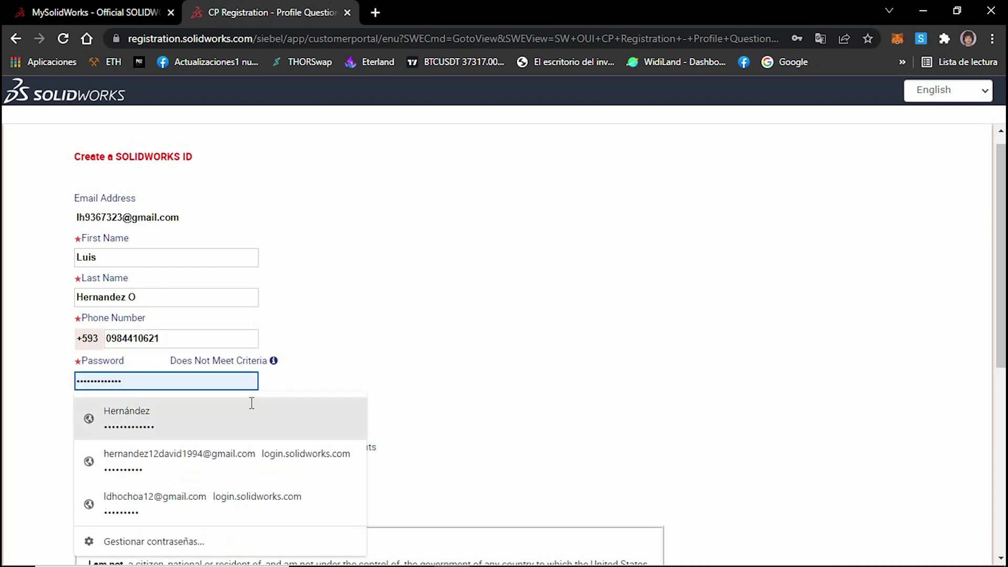
left_click(274, 362)
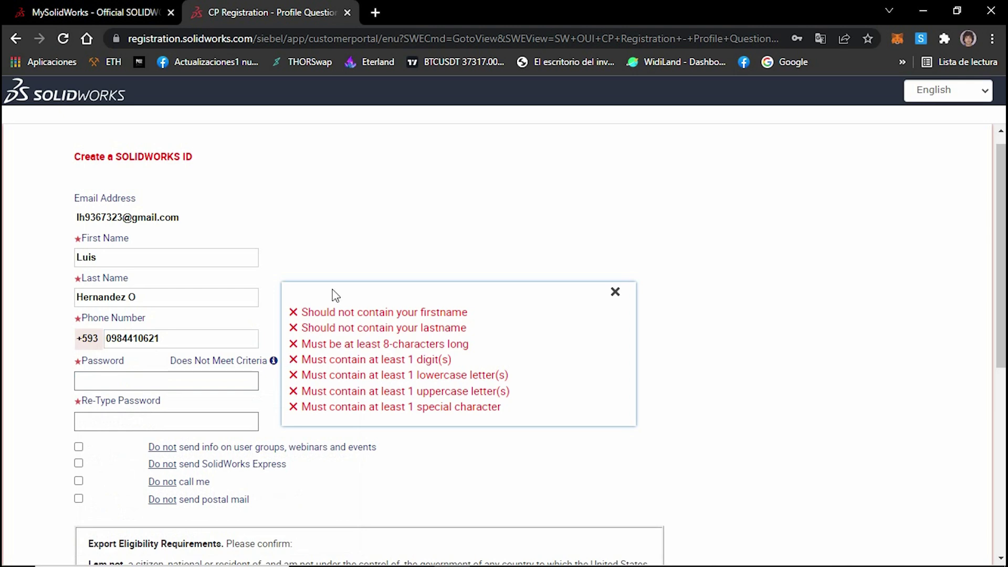
right_click(721, 270)
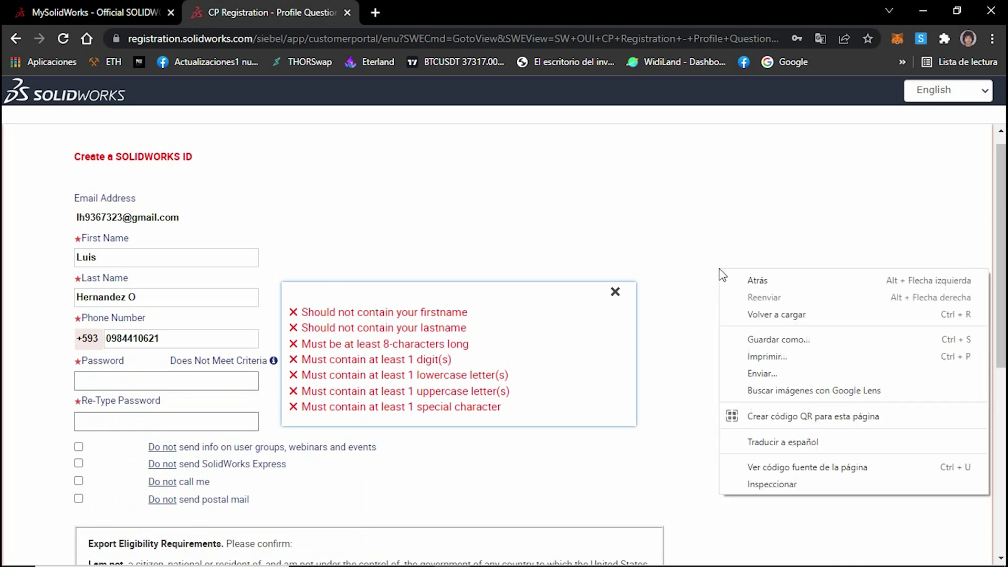
left_click(769, 443)
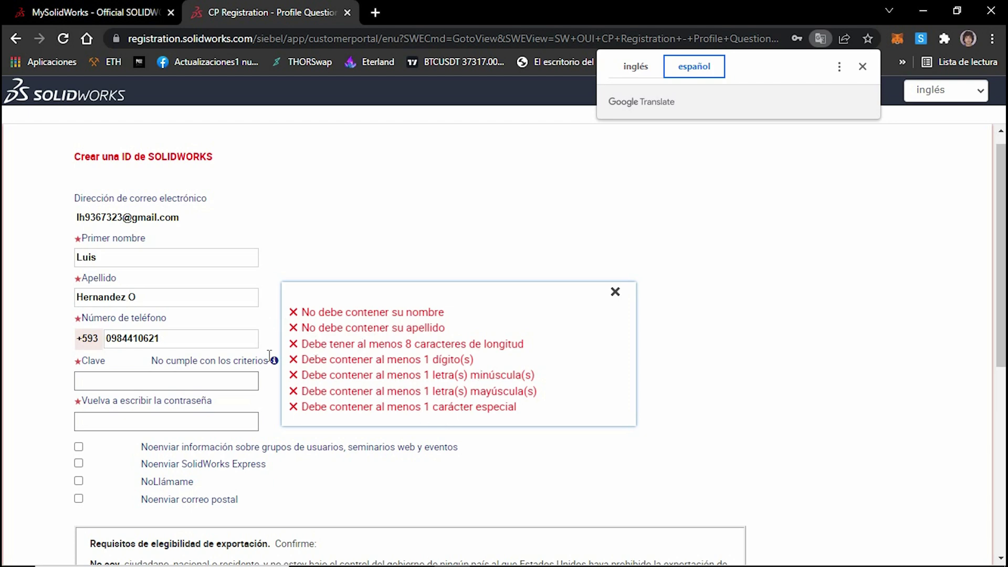
Enter the account password and retype it correctly in Re-Type Password
left_click(130, 382)
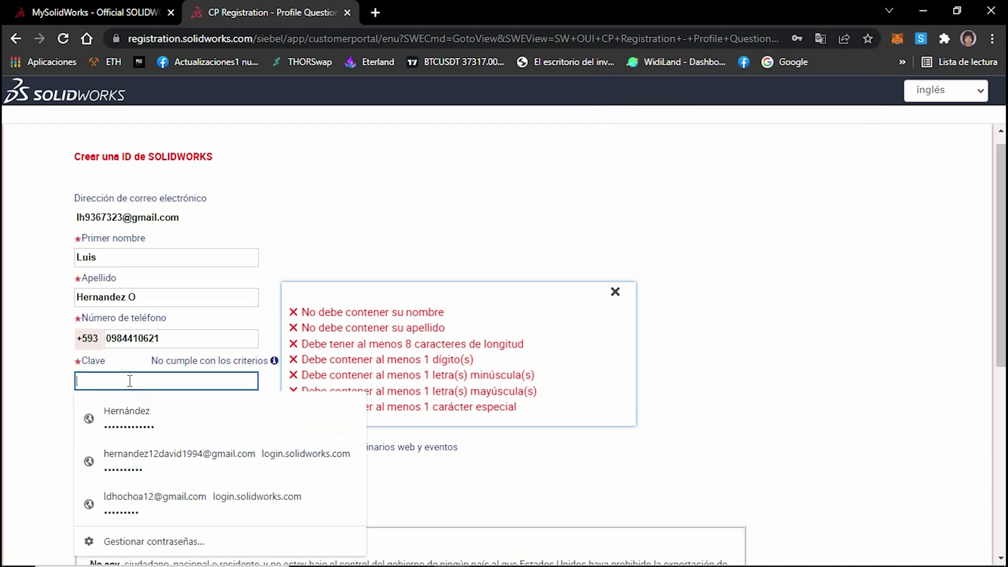
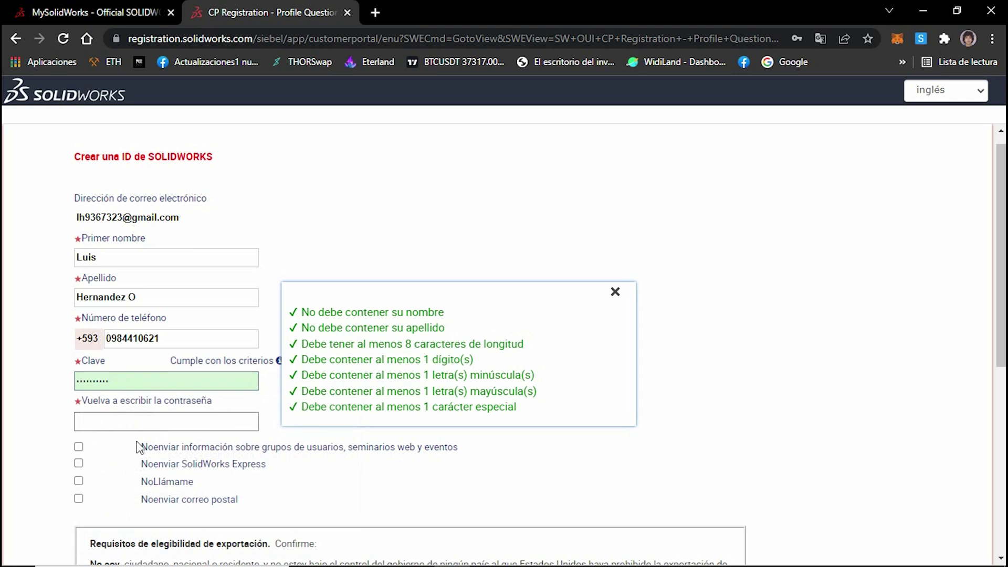
left_click(167, 422)
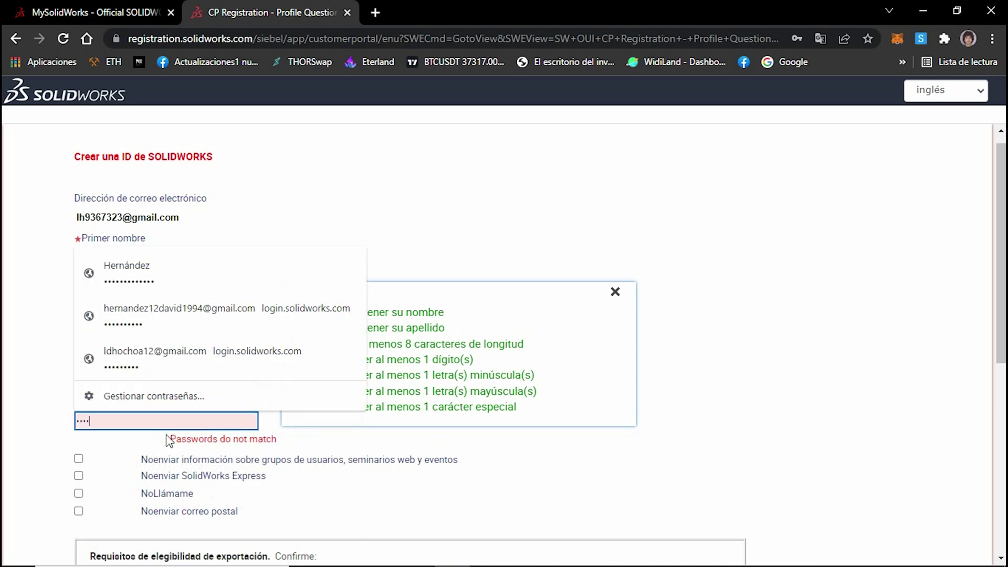
key("Escape")
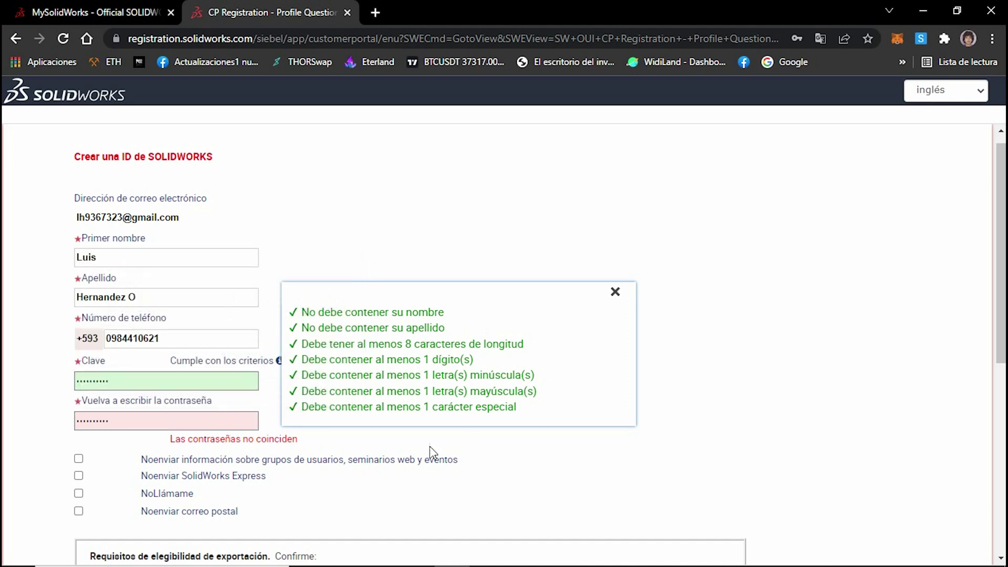
left_click_drag(197, 424, 76, 420)
key("BackSpace")
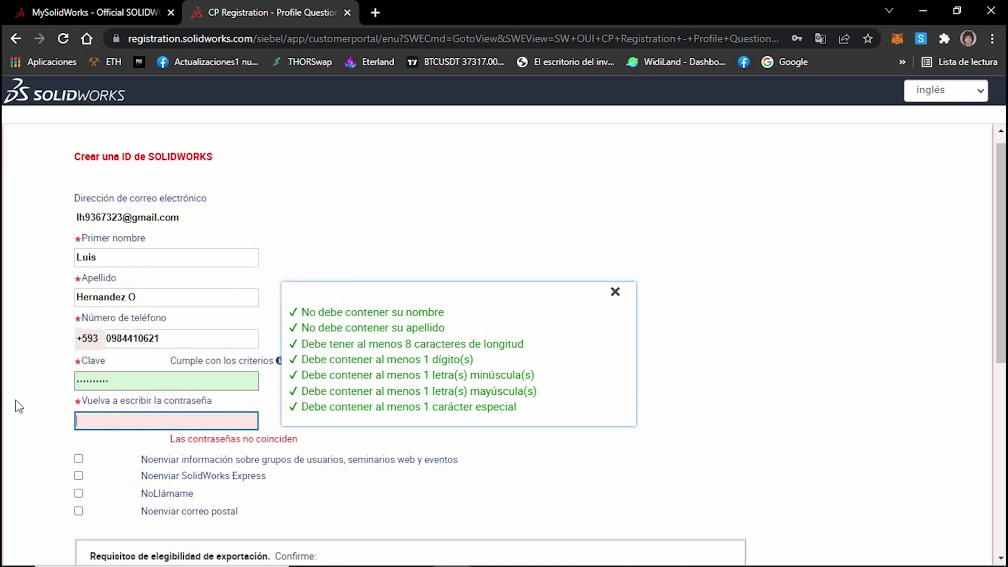
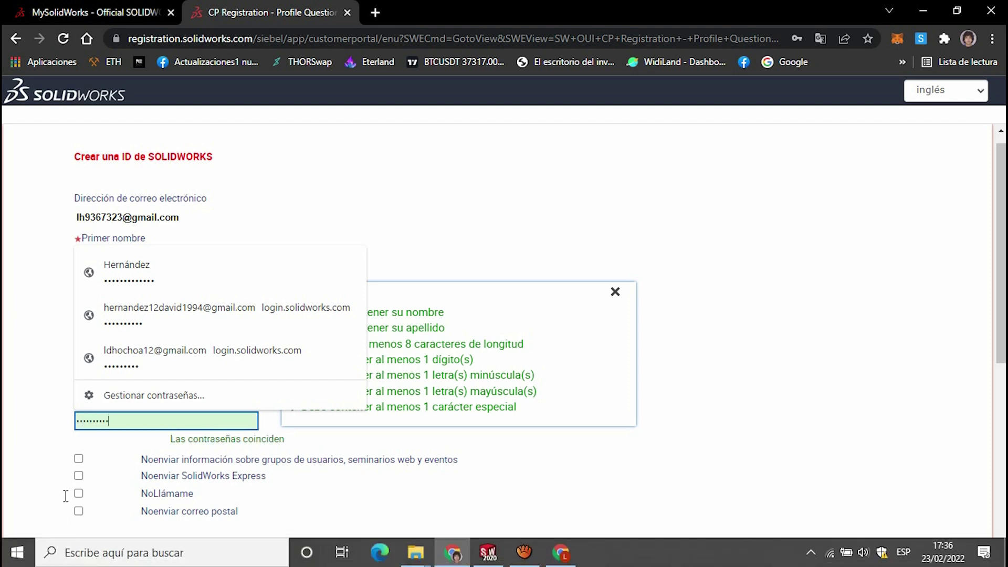
scroll(67, 462, "down", 3)
Tick the 'Do not' contact opt-outs and the privacy policy box, then submit with Siguiente
left_click(78, 262)
left_click(79, 297)
left_click(79, 315)
left_click(615, 292)
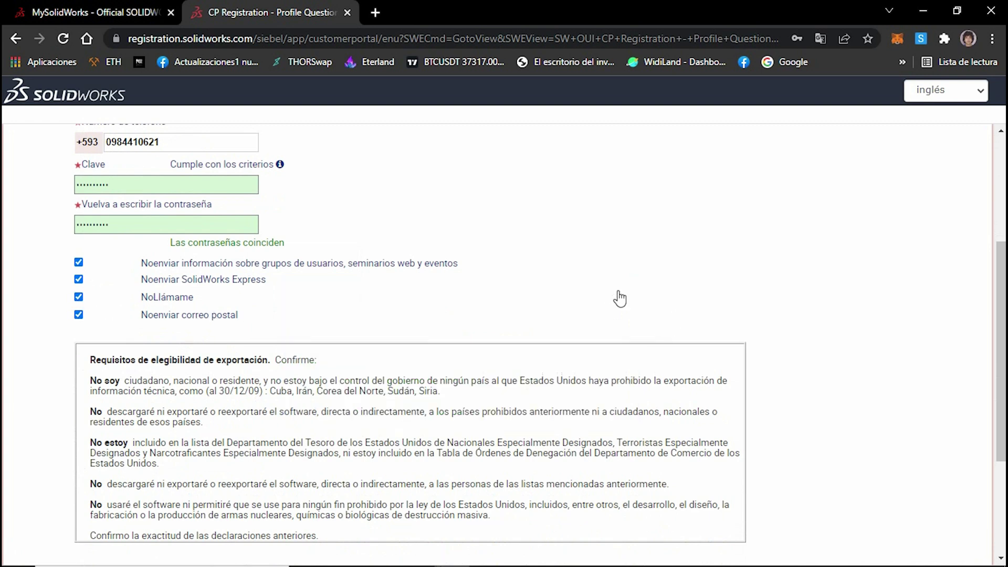
scroll(619, 298, "down", 3)
left_click(78, 422)
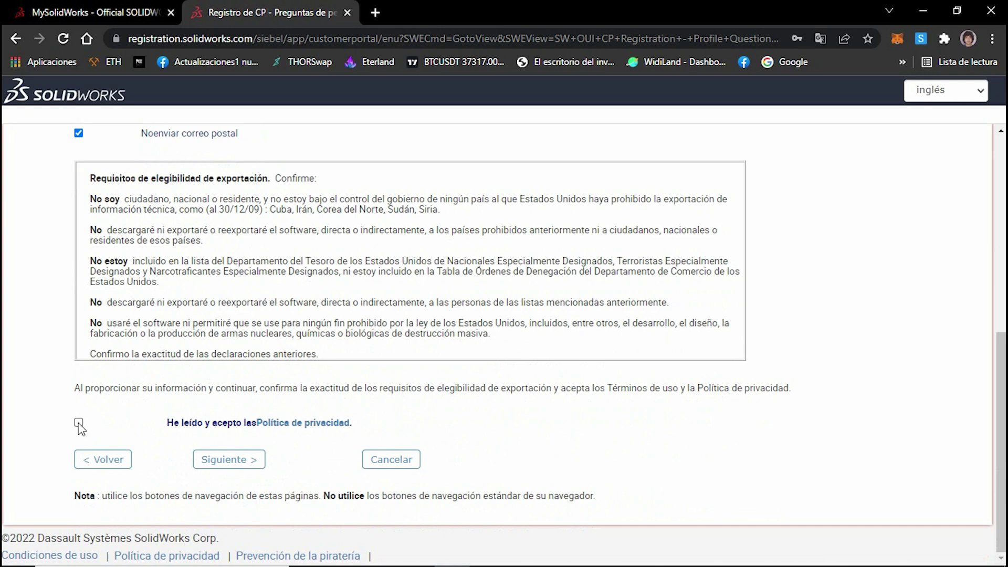
left_click(243, 467)
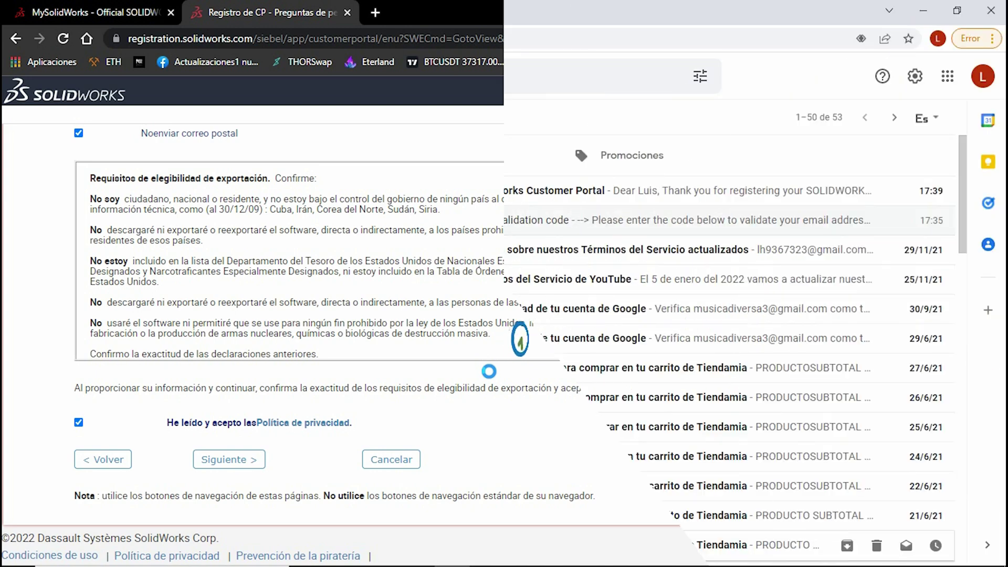
left_click(466, 204)
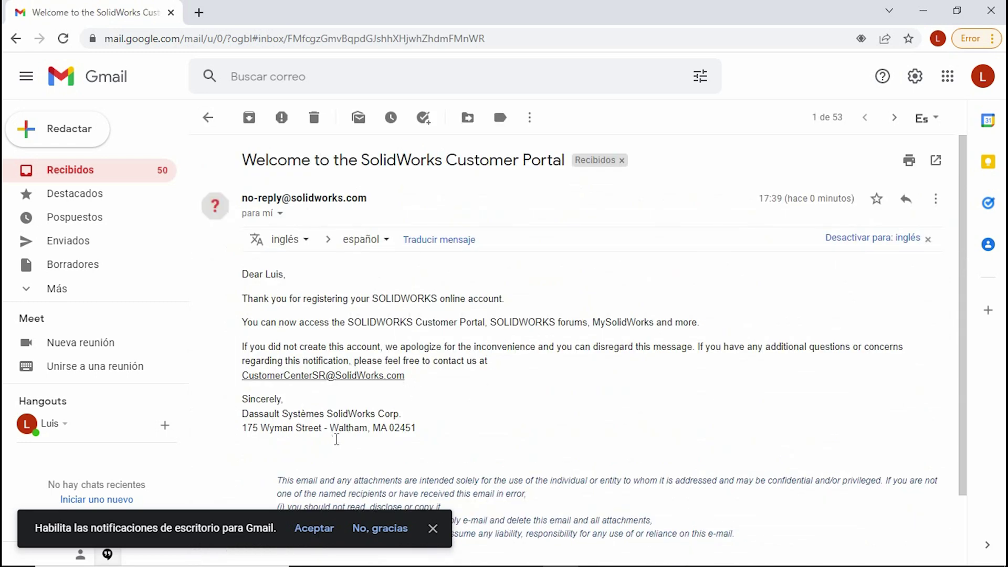
left_click(432, 528)
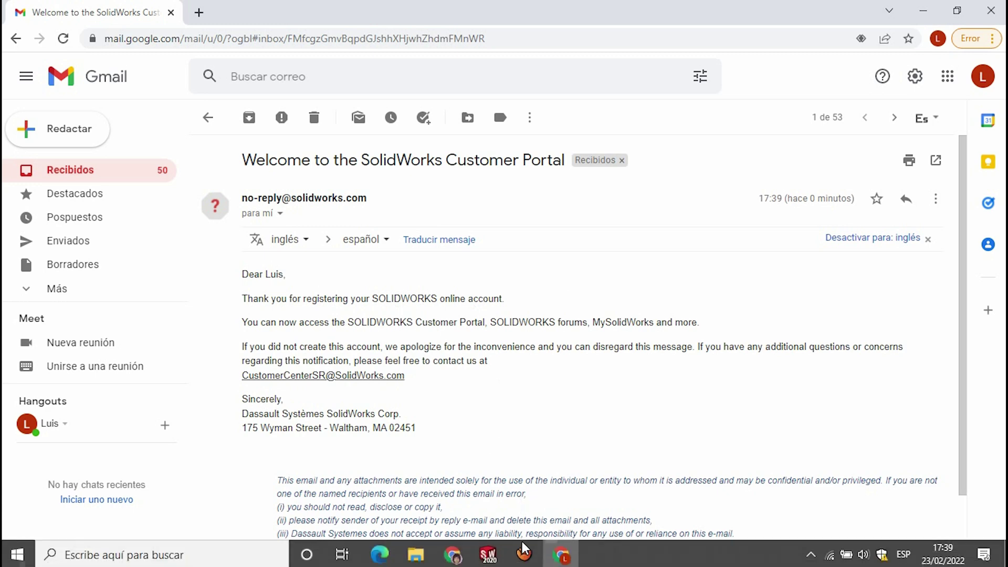
mouse_move(453, 560)
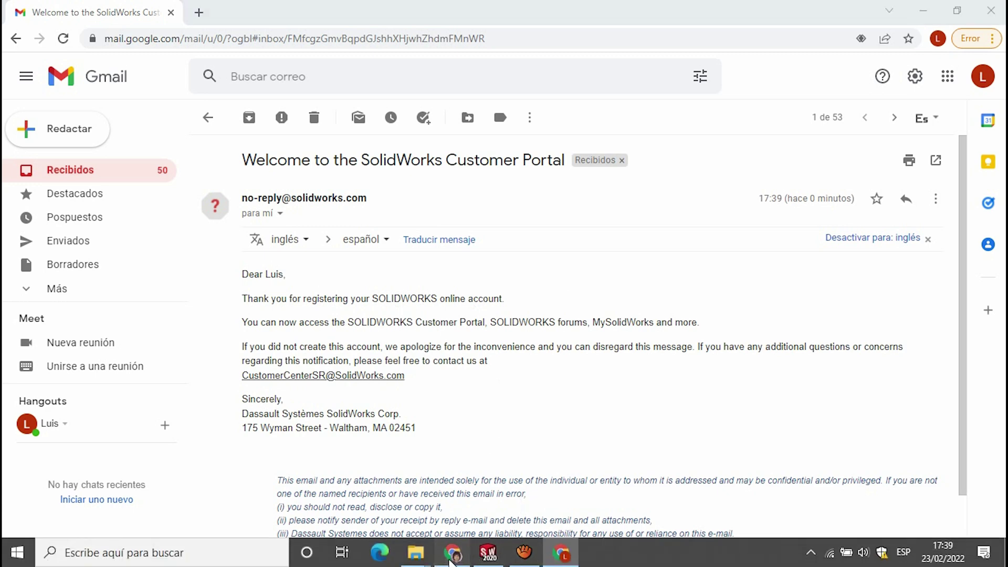
left_click(453, 552)
Replace the saved credentials with the new account's e-mail address and password, then log in
left_click_drag(478, 188, 174, 185)
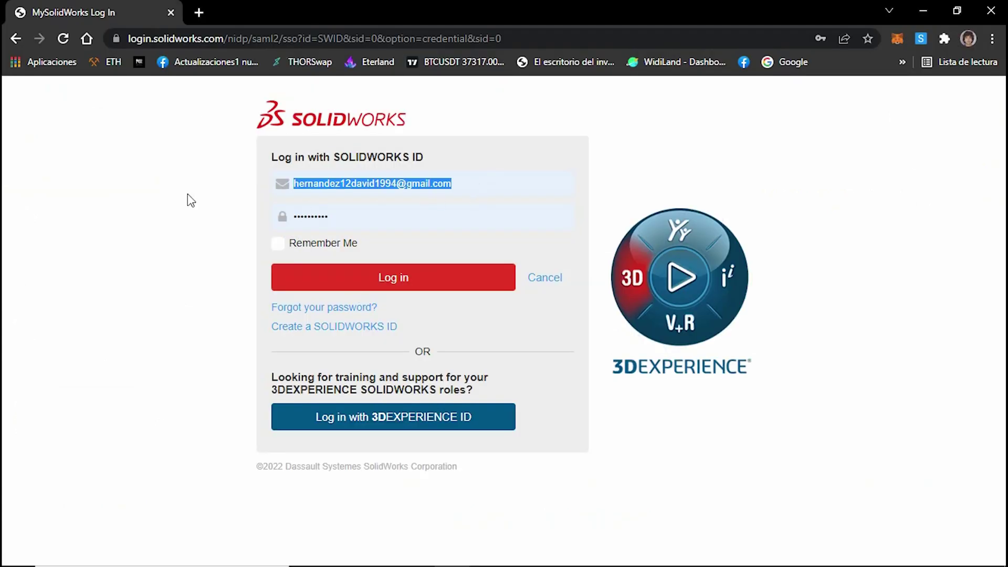
left_click(360, 227)
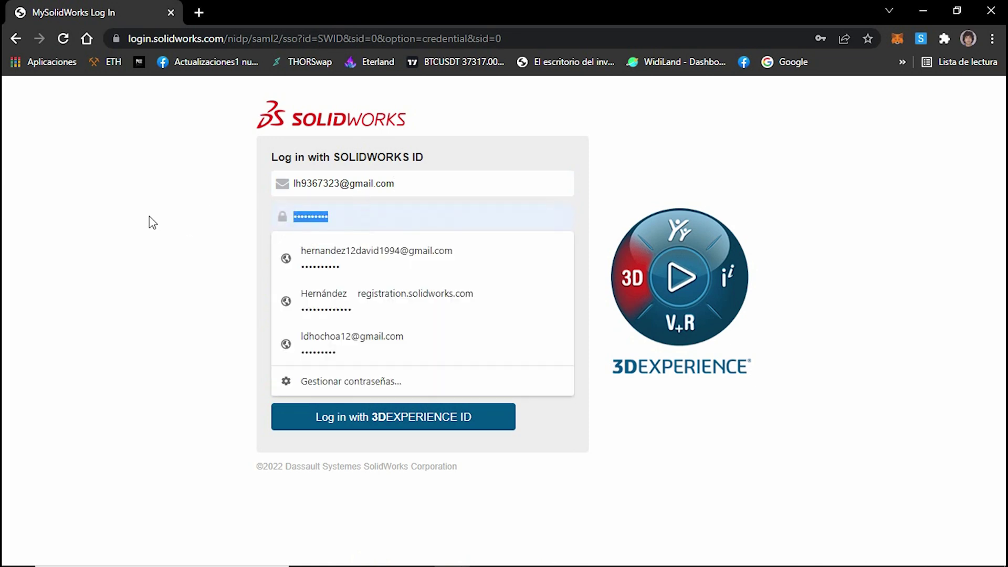
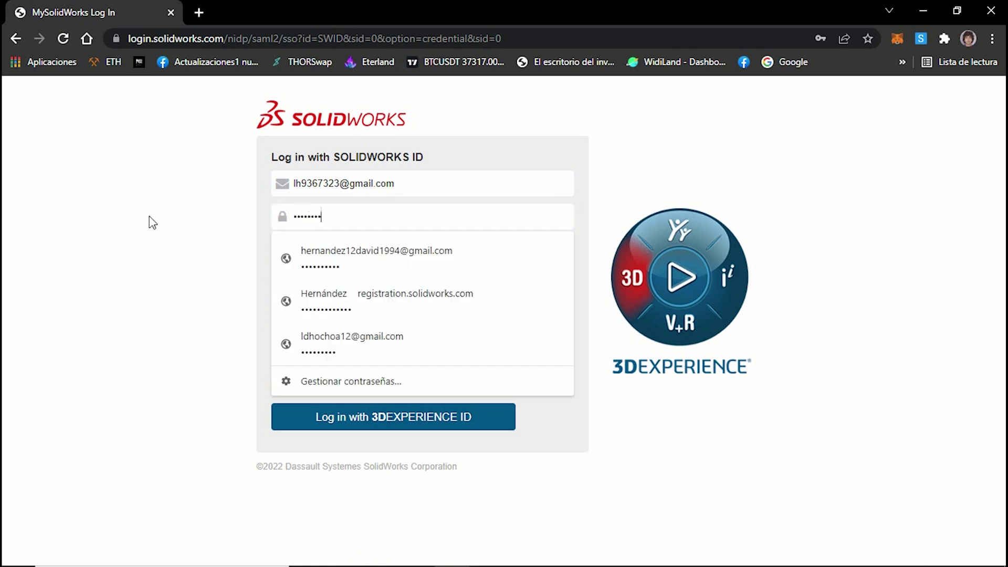
left_click(472, 425)
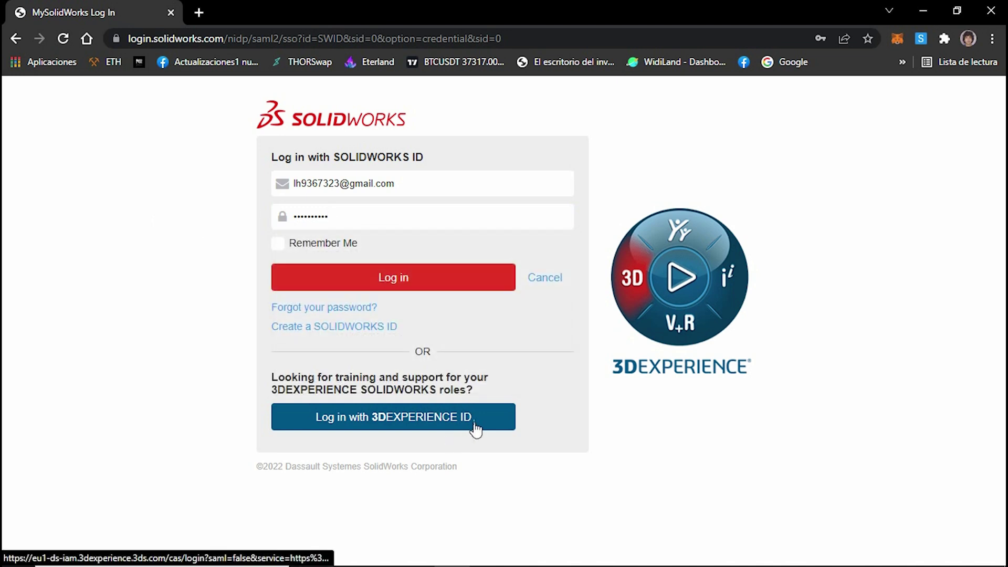
left_click(449, 289)
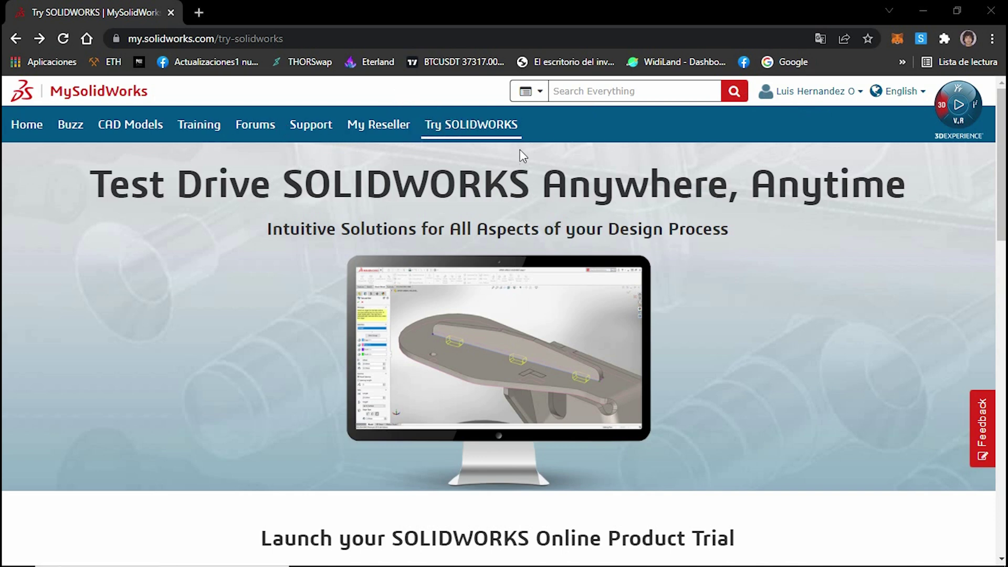
Launch the SOLIDWORKS Online Product Trial with English as the language
scroll(749, 409, "down", 8)
scroll(733, 415, "up", 5)
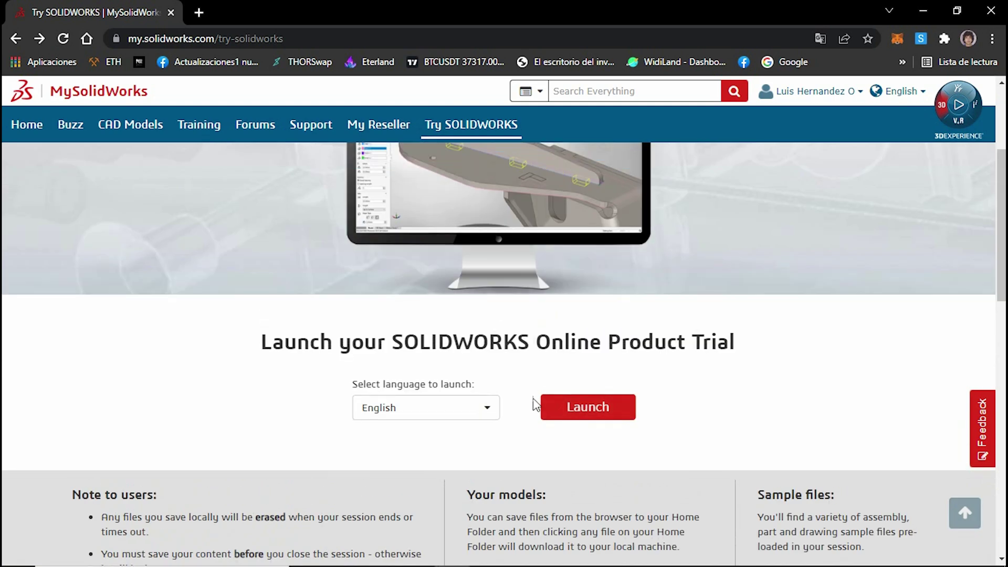
left_click(558, 411)
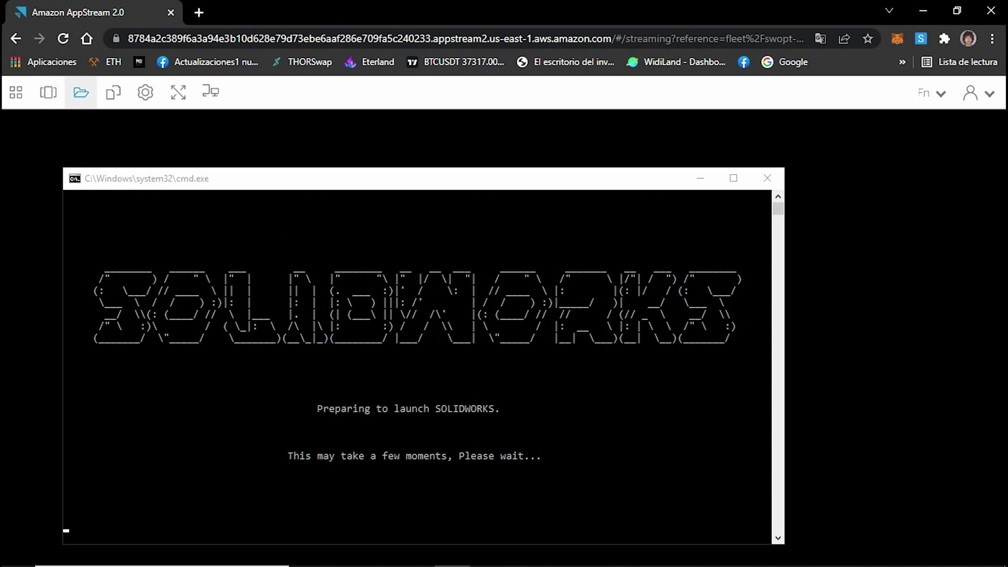
Allow clipboard access, open My Files > Home Folder, and start Upload Files
left_click(81, 92)
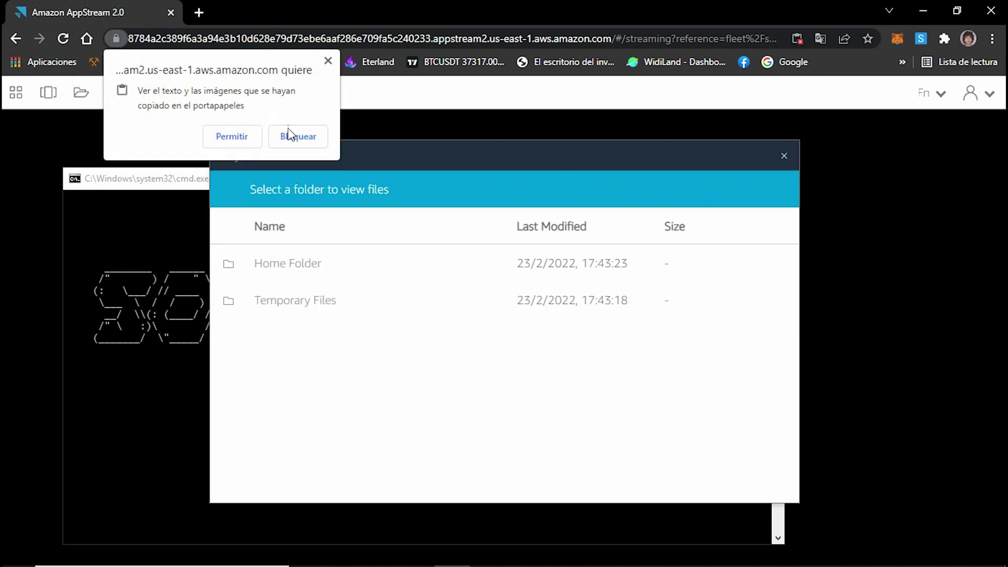
left_click(231, 136)
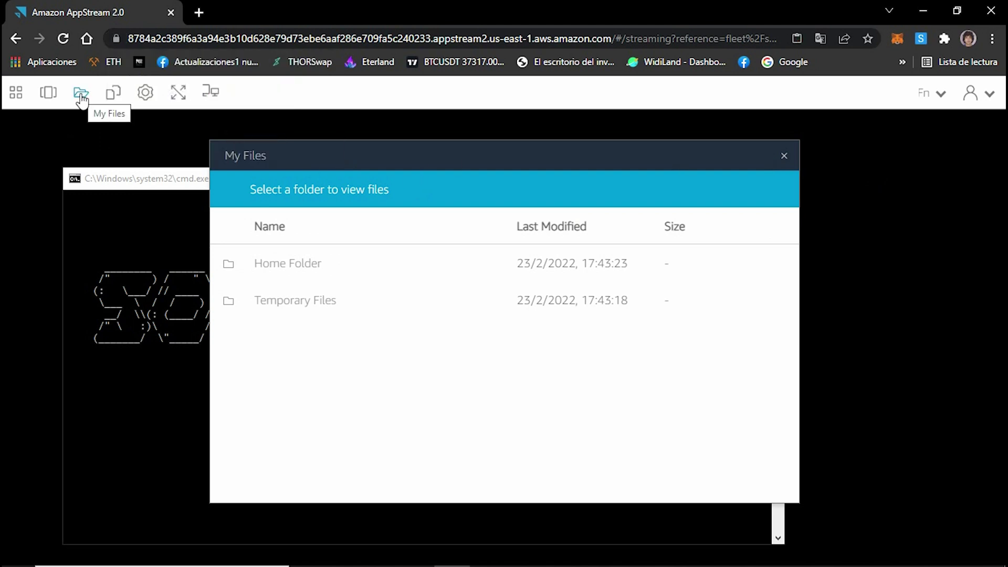
left_click(81, 97)
left_click(81, 97)
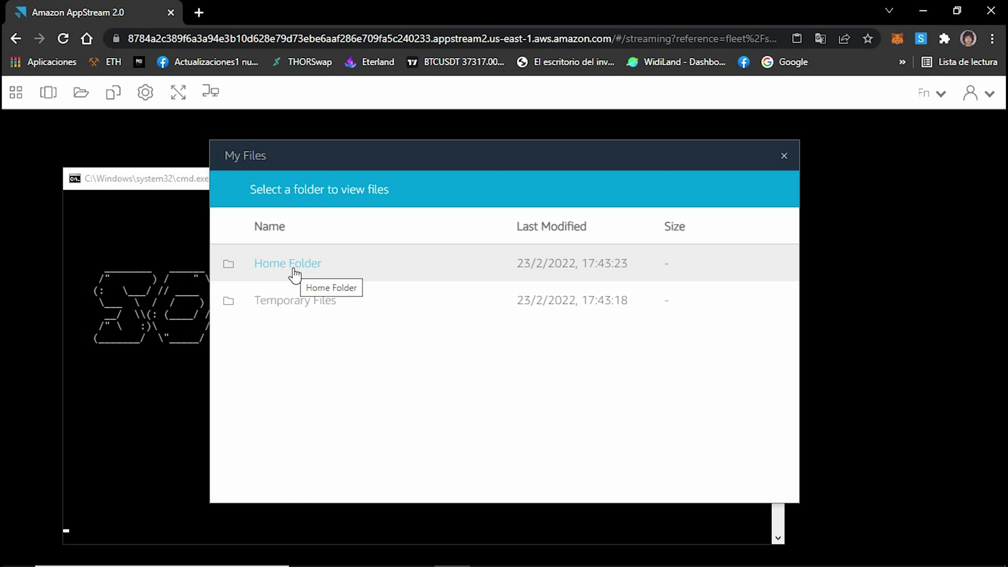
left_click(292, 269)
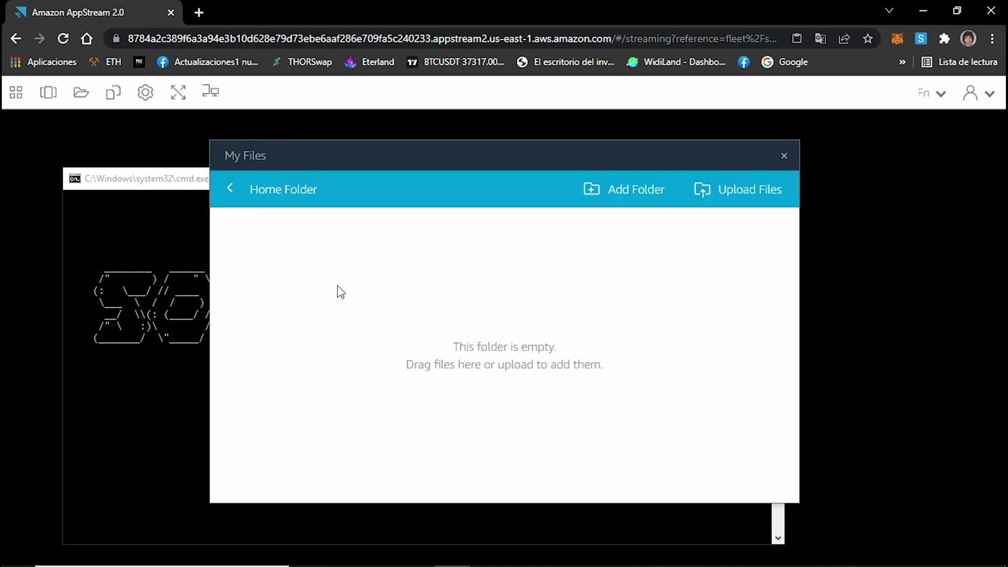
left_click(615, 191)
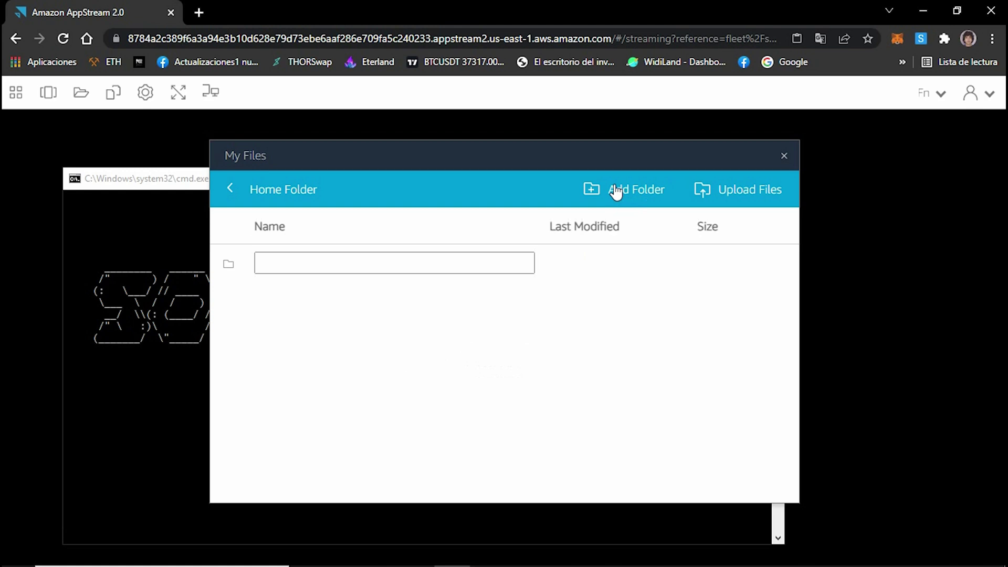
left_click(720, 195)
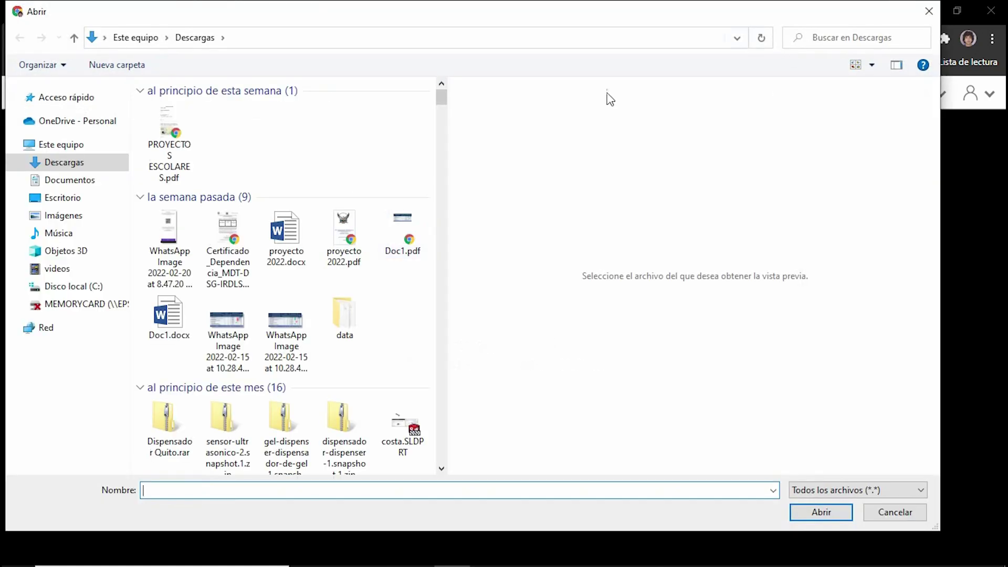
Upload Ejemplo version.SLDPRT from Escritorio to the AppStream Home Folder, then close My Files
mouse_move(63, 215)
left_click(75, 199)
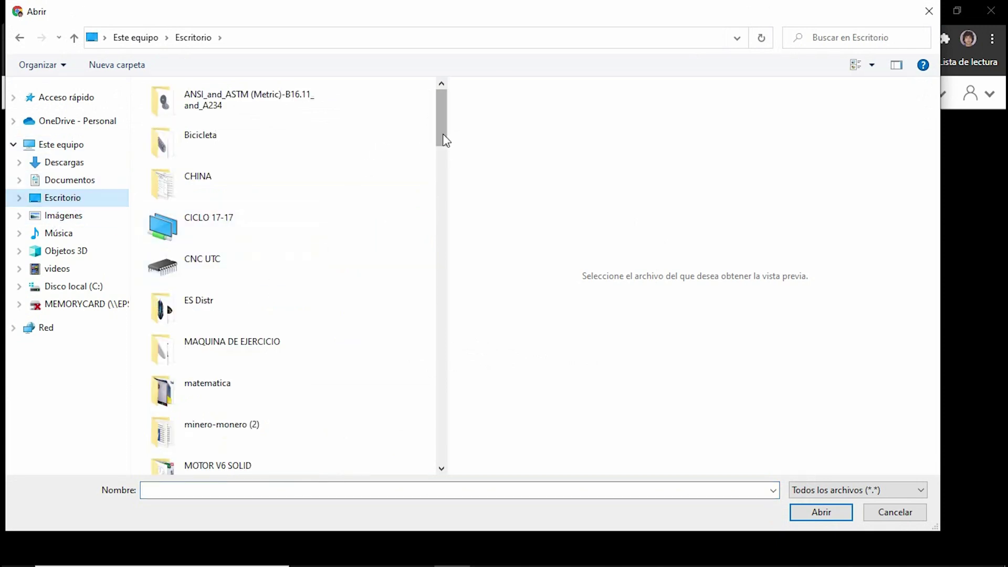
left_click_drag(443, 139, 417, 280)
scroll(412, 333, "down", 5)
scroll(382, 326, "up", 1)
left_click(234, 287)
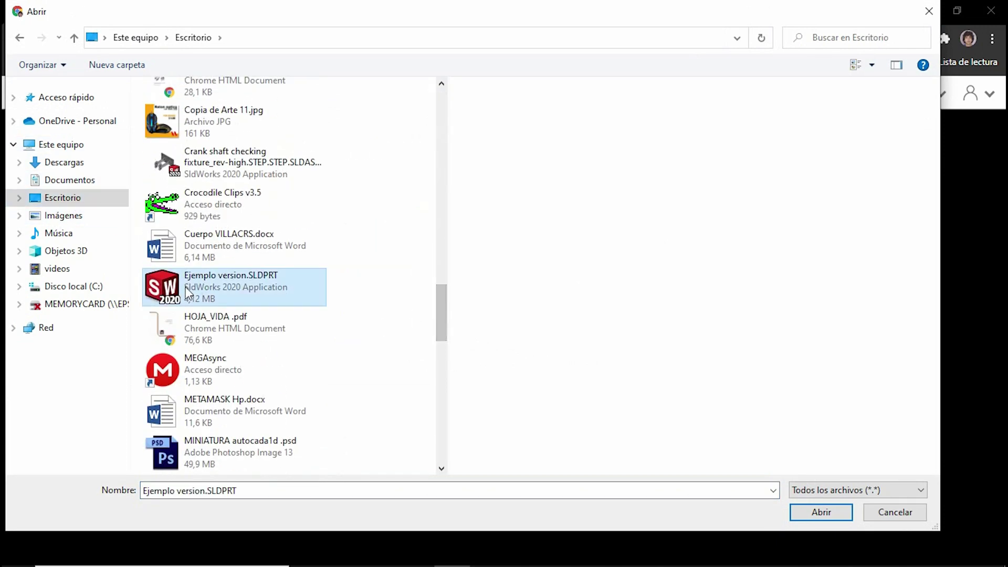
left_click(839, 513)
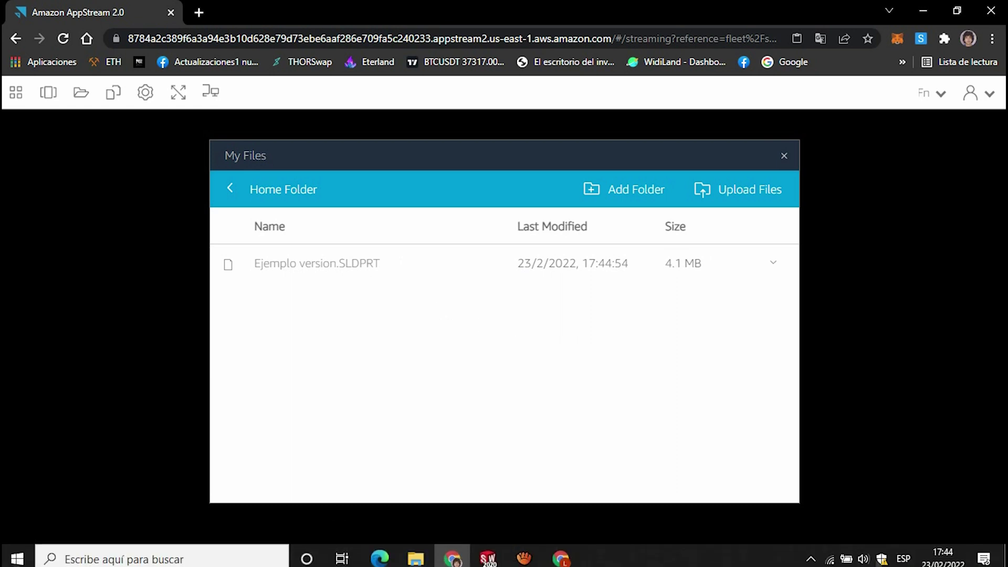
double_click(349, 264)
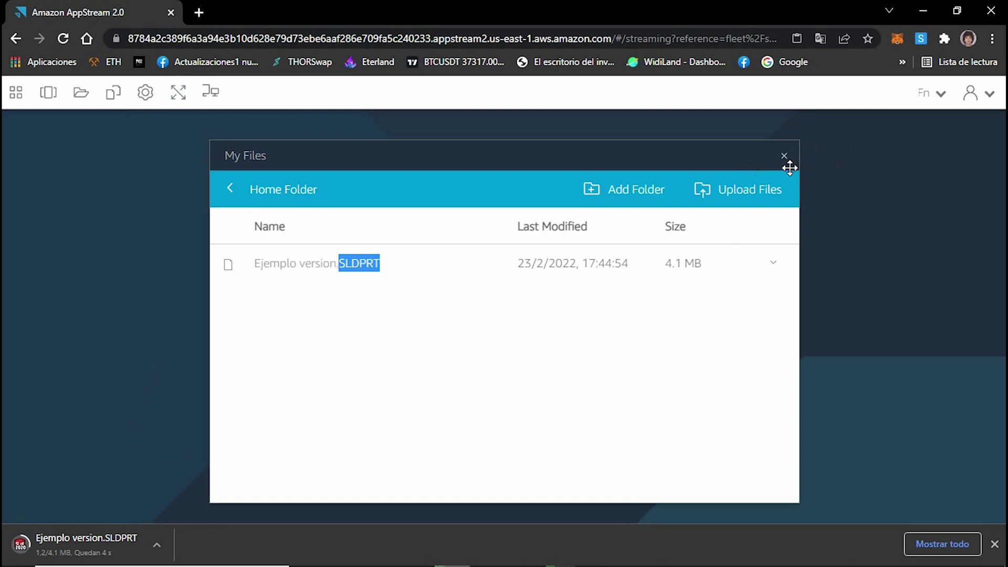
left_click(784, 155)
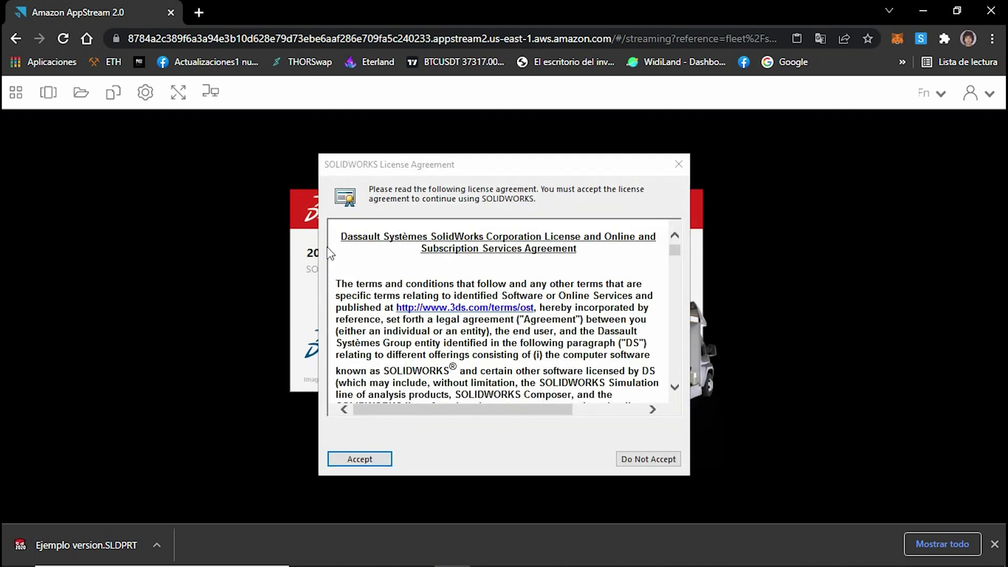
Accept the SOLIDWORKS 2022 licence agreement and dismiss the browser downloads bar
left_click(363, 461)
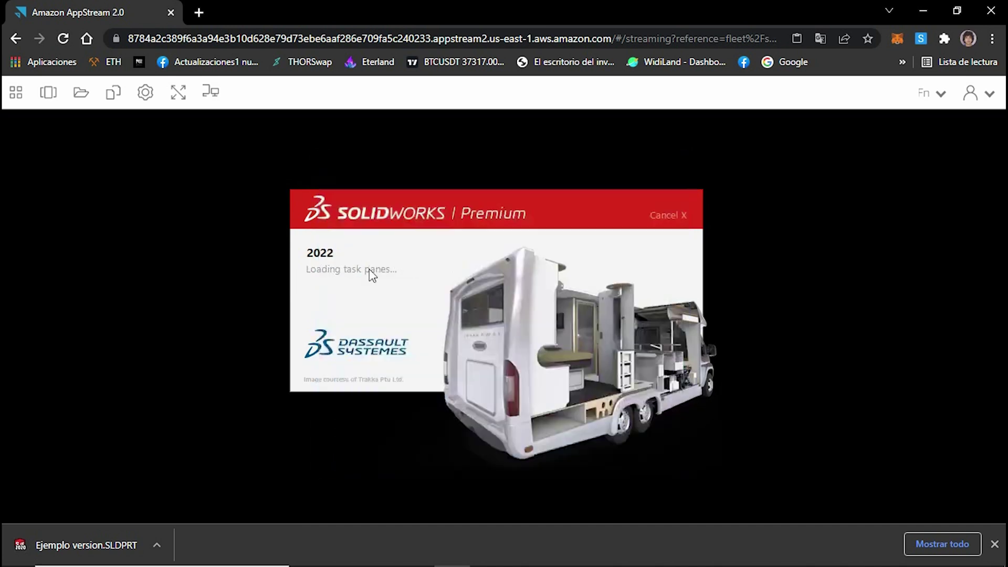
left_click(994, 544)
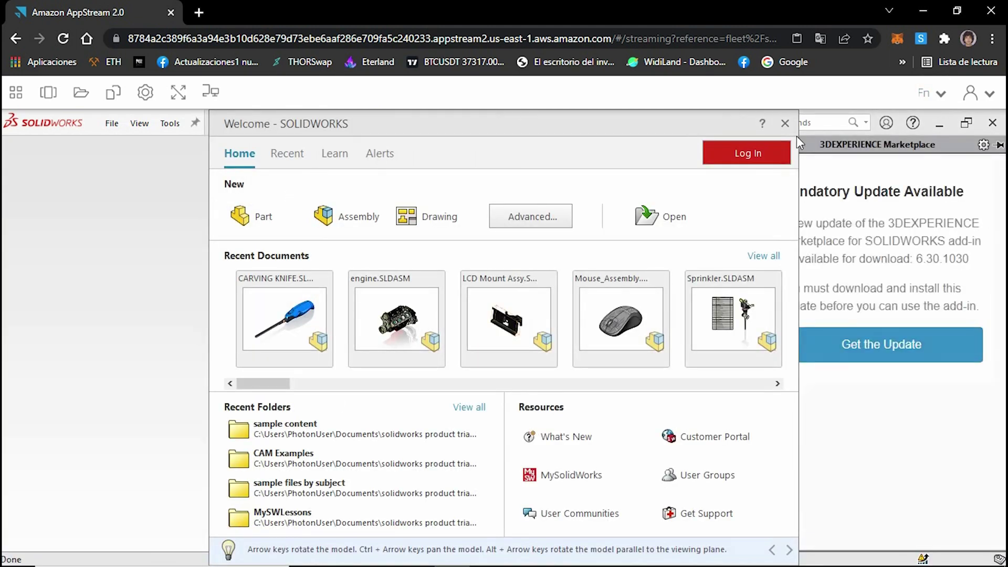
Dismiss the Welcome window and open Ejemplo version.SLDPRT from the Home Folder
left_click(785, 123)
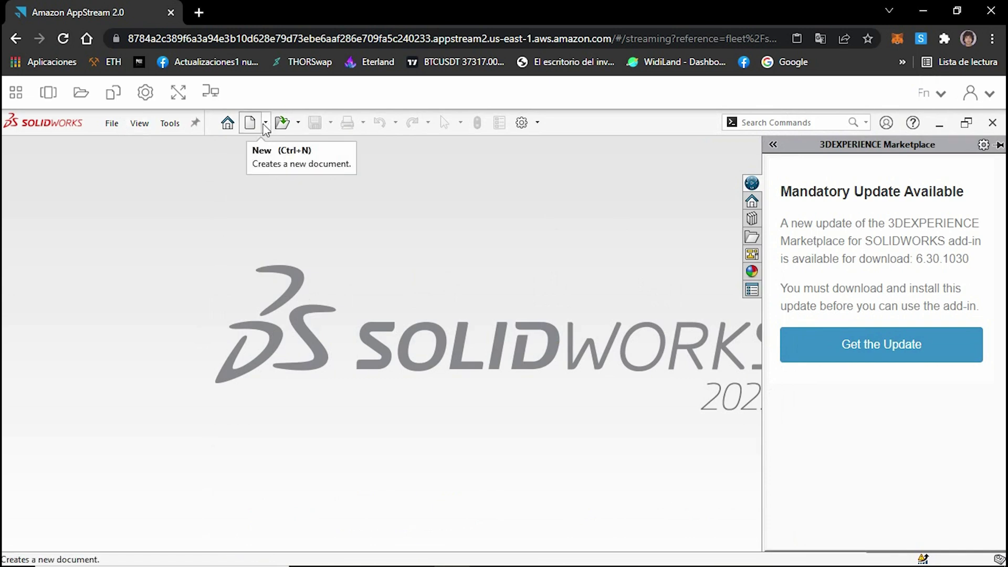
left_click(288, 128)
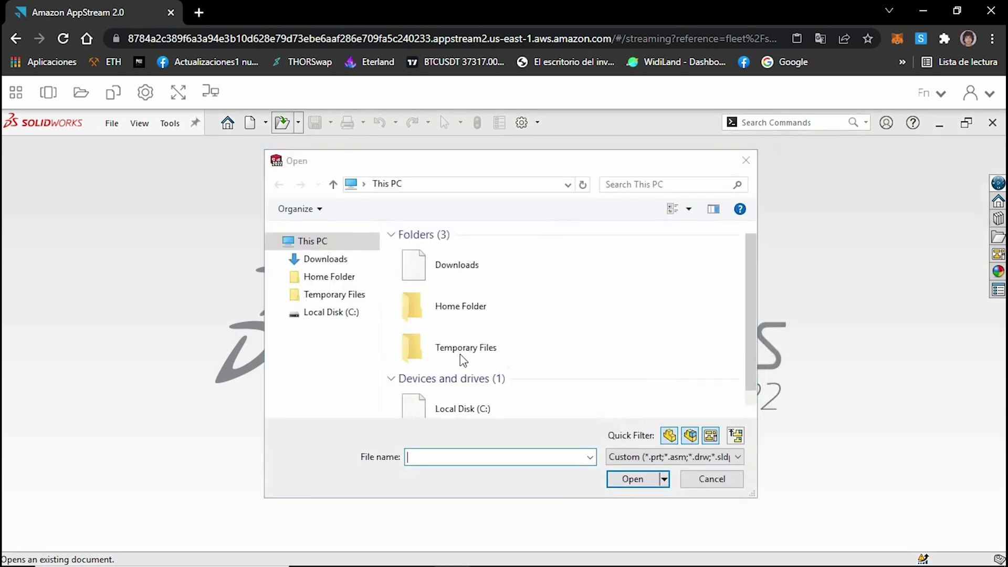
left_click(420, 348)
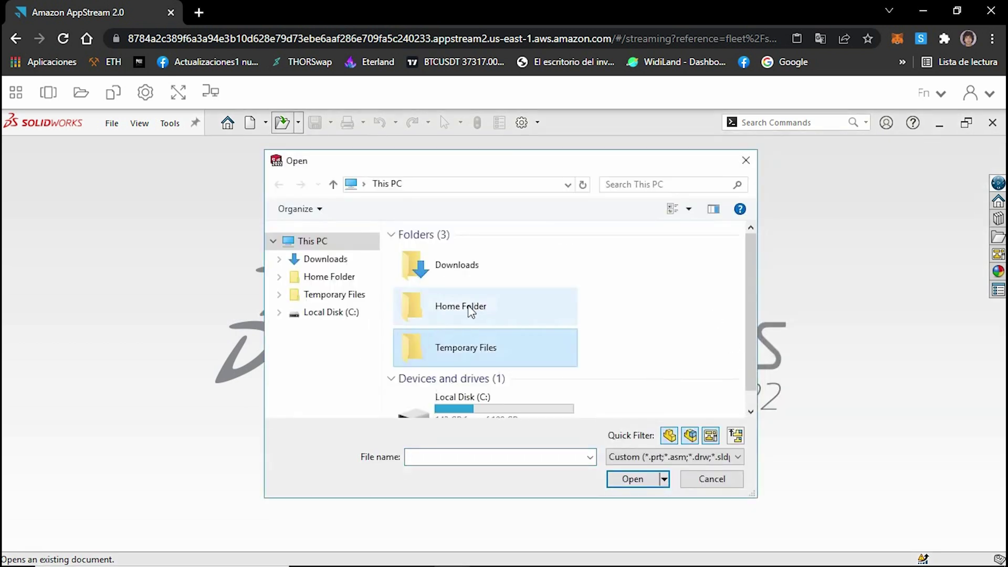
double_click(541, 315)
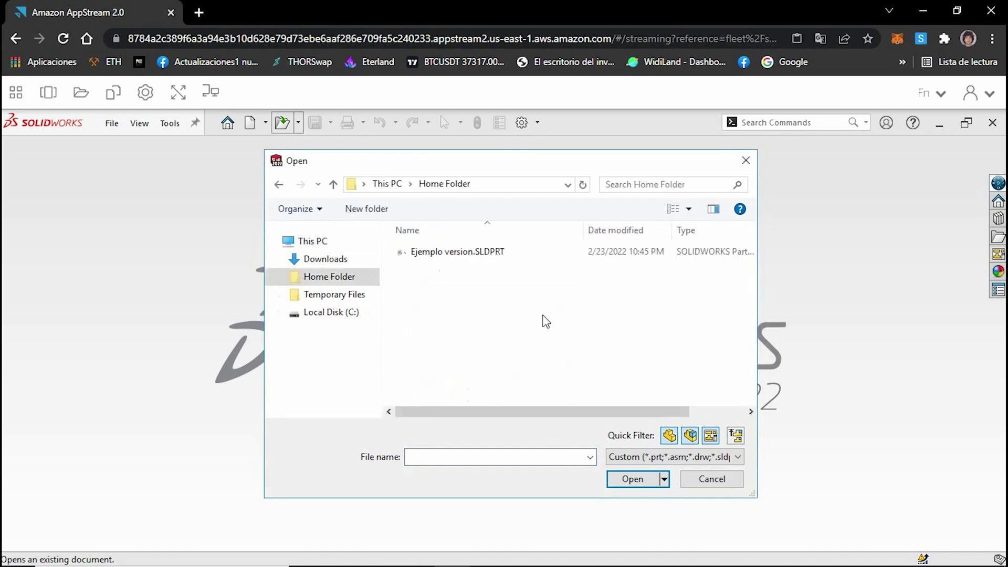
left_click(449, 256)
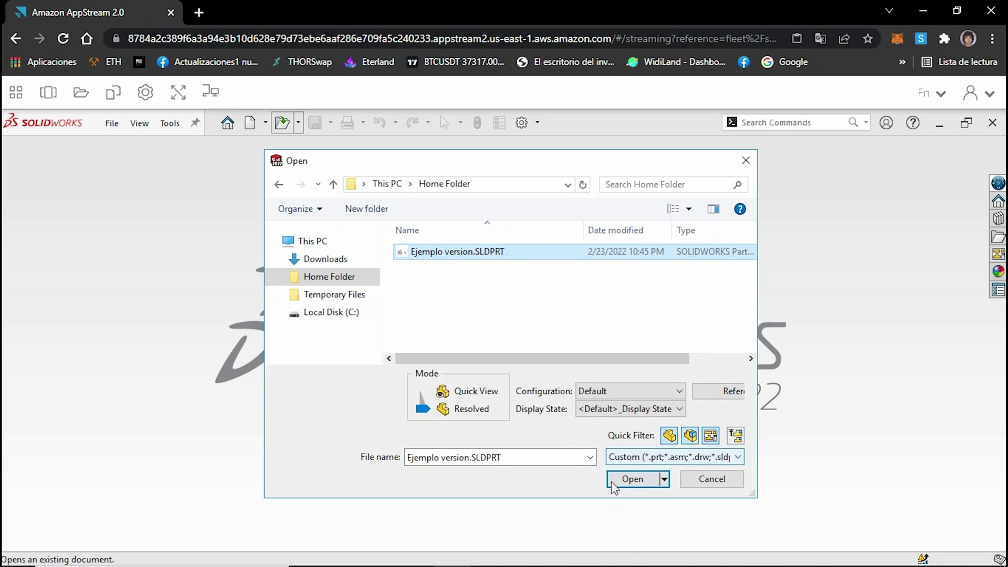
left_click(624, 488)
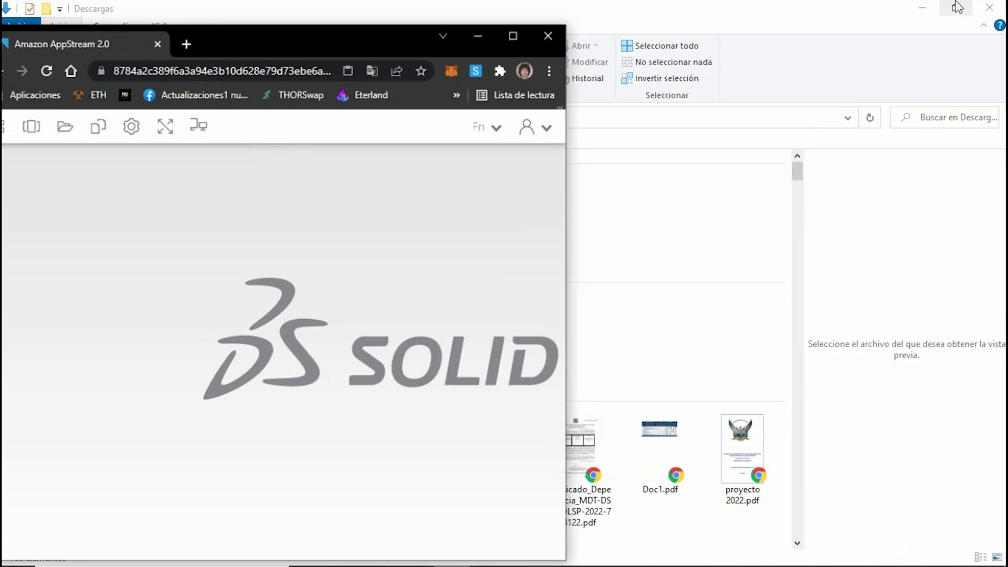
Restore the streaming window, minimize File Explorer and Gmail, and bring up local SOLIDWORKS 2020
left_click(957, 11)
left_click_drag(391, 63, 249, 33)
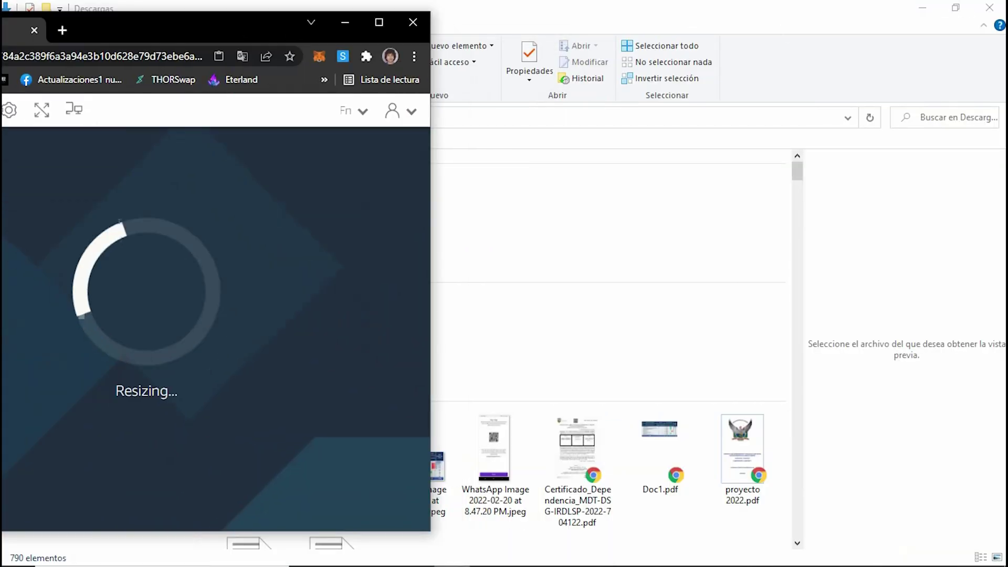
left_click(919, 10)
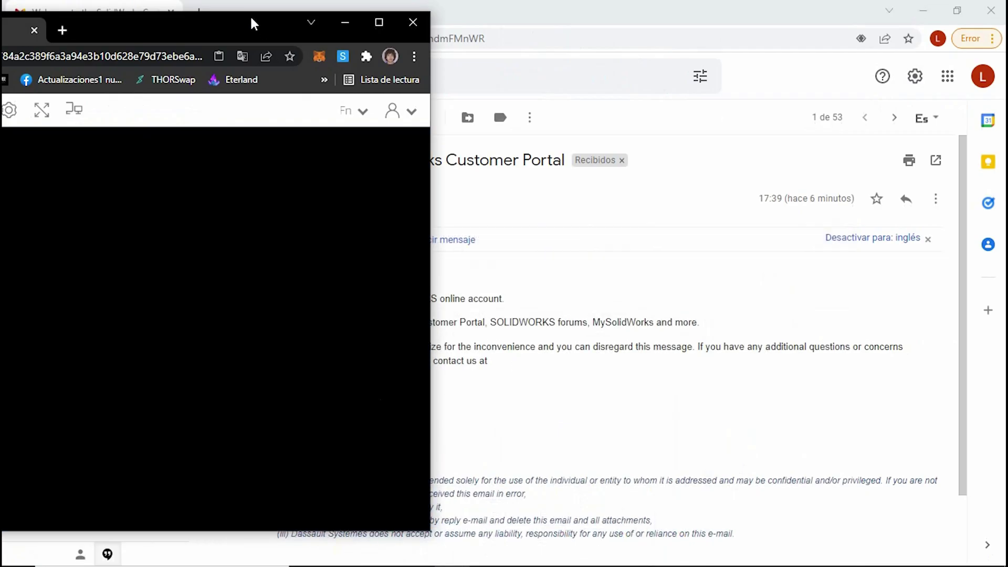
left_click(923, 11)
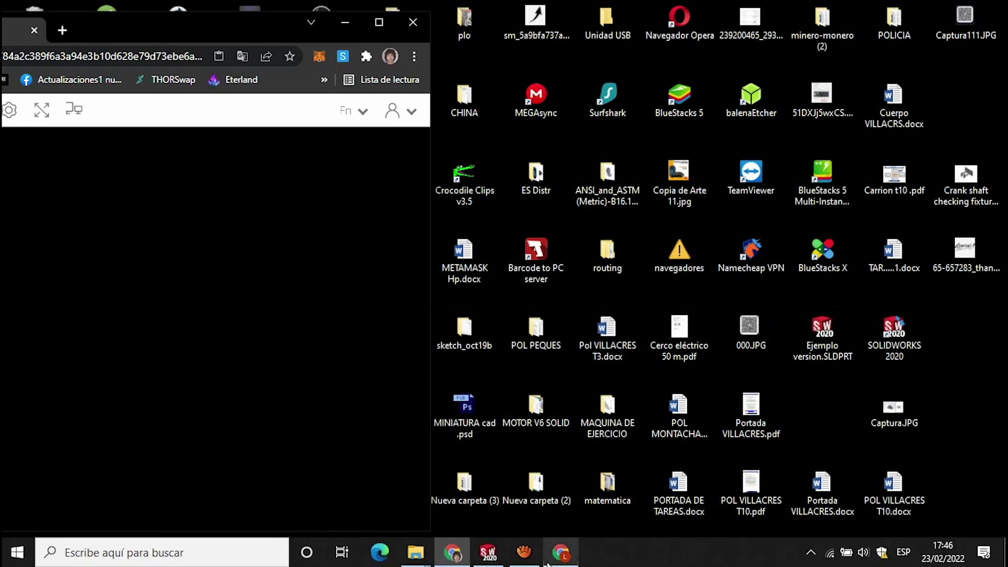
left_click(491, 556)
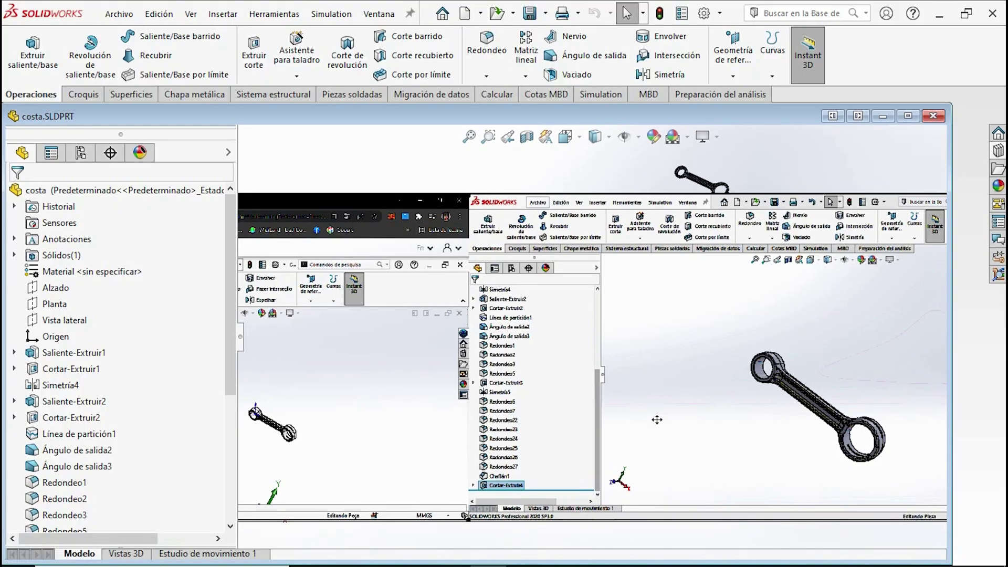
Return to the browser running the online trial and maximize it
left_click_drag(564, 272, 669, 394)
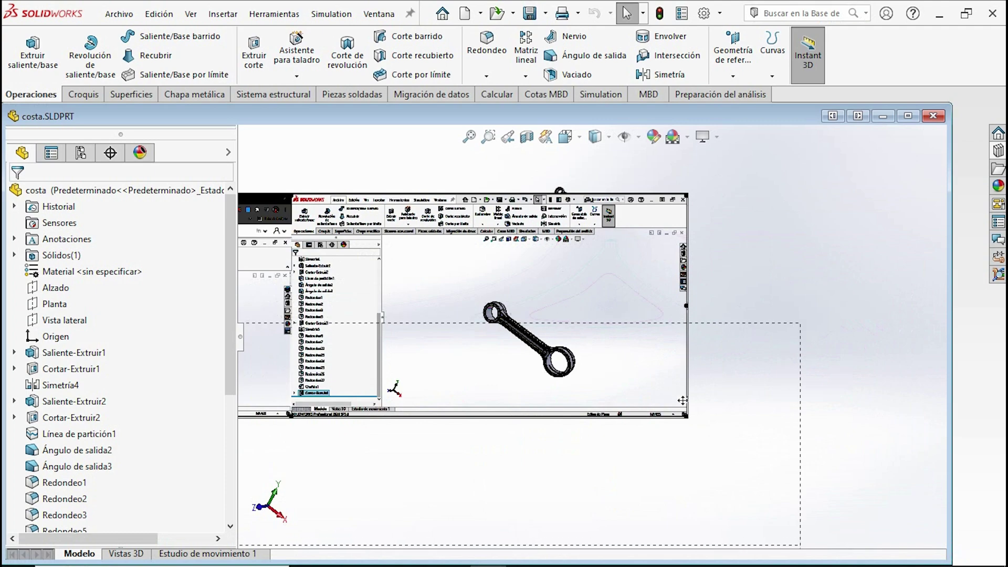
left_click_drag(766, 373, 767, 373)
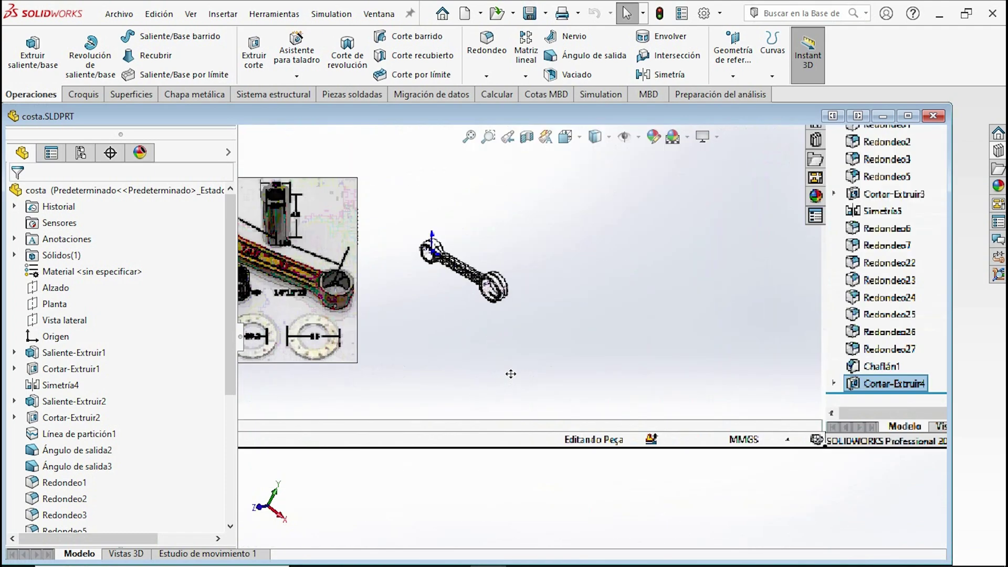
left_click(452, 563)
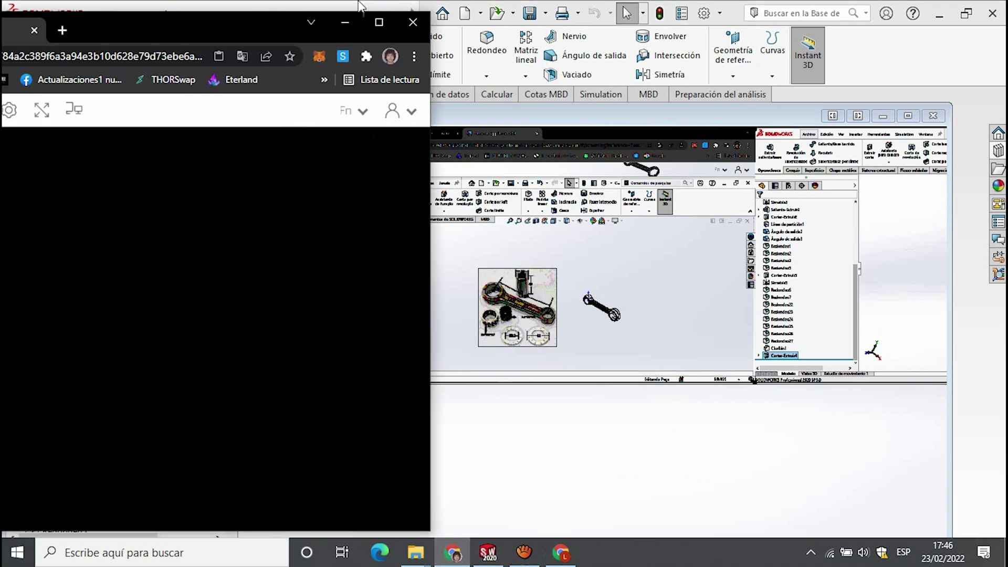
left_click(531, 23)
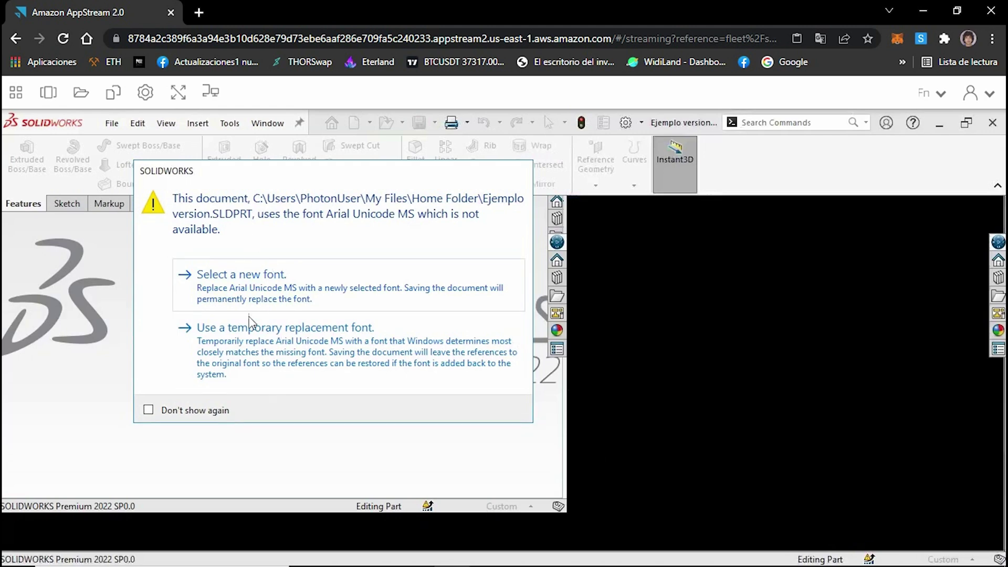
left_click(233, 353)
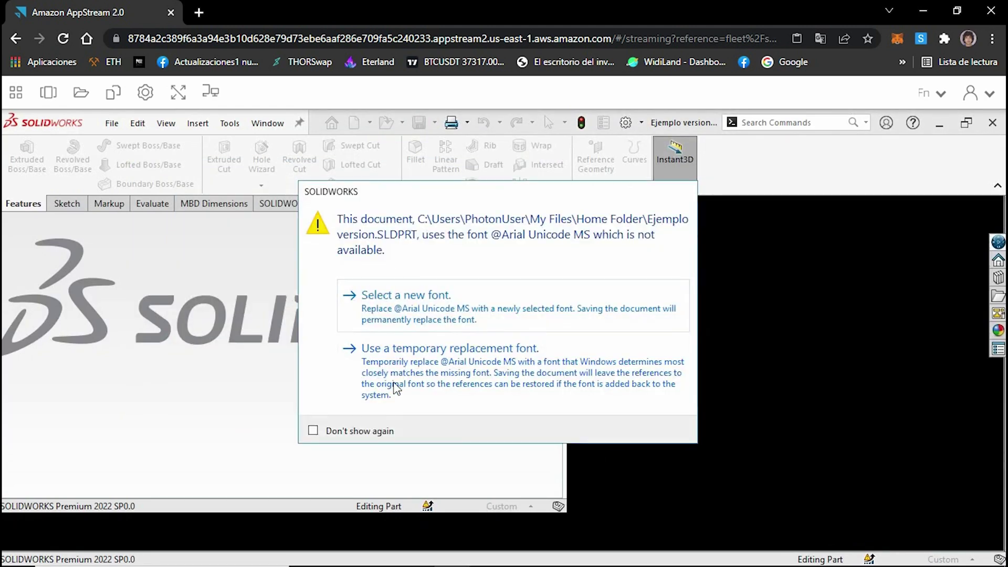
left_click(395, 388)
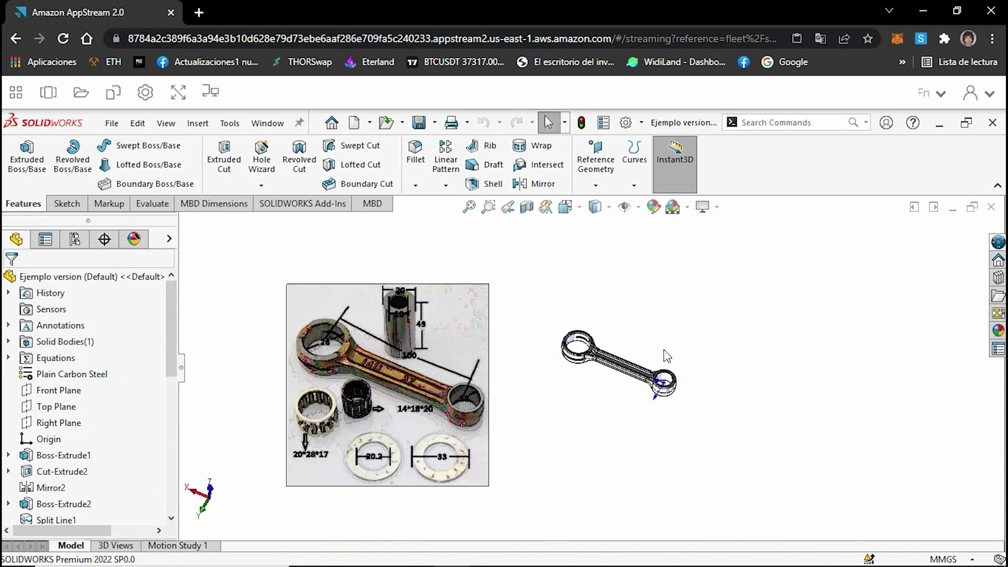
scroll(667, 357, "down", 2)
scroll(623, 376, "down", 3)
scroll(465, 430, "up", 5)
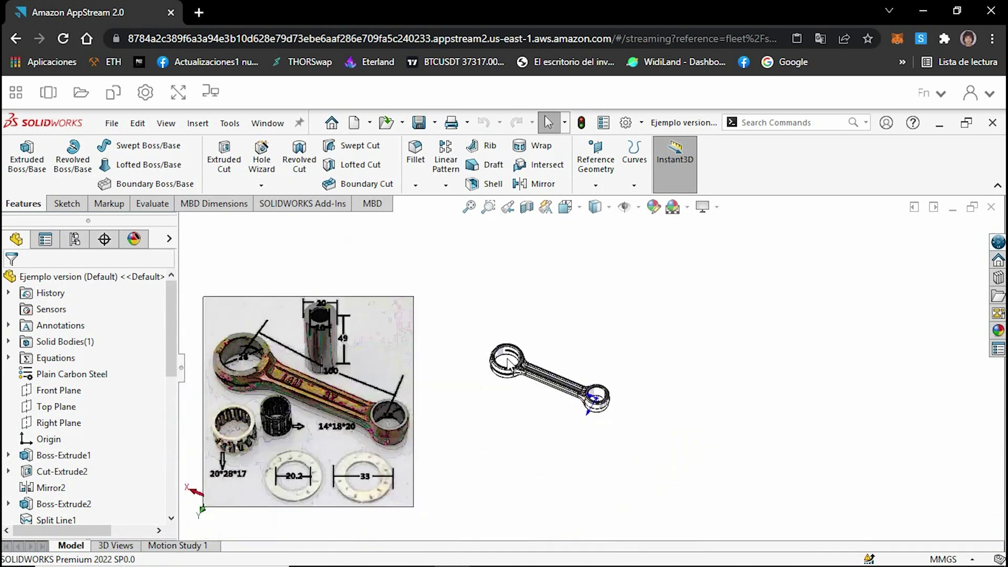
scroll(541, 401, "down", 5)
scroll(552, 404, "up", 1)
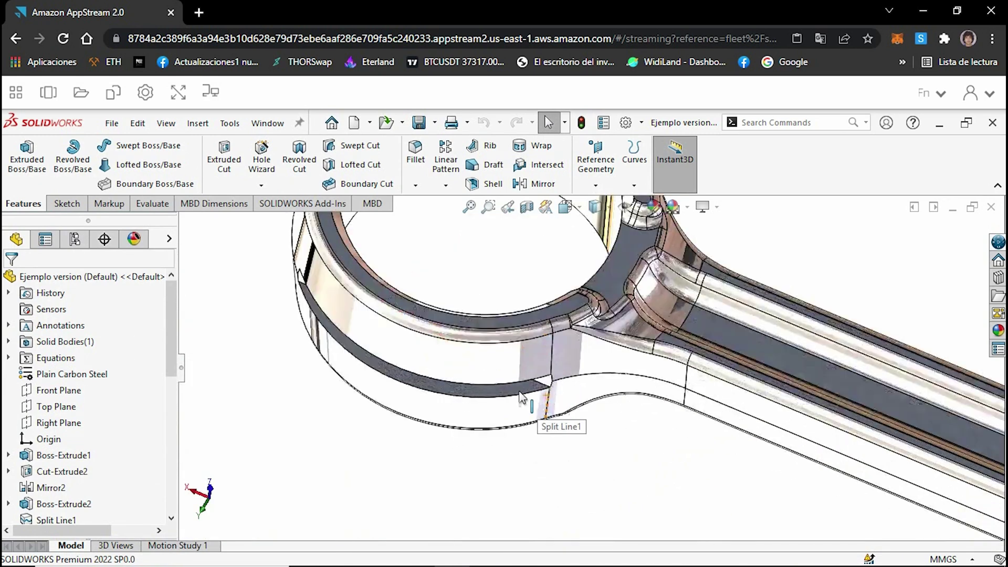
scroll(554, 402, "up", 2)
scroll(607, 389, "up", 2)
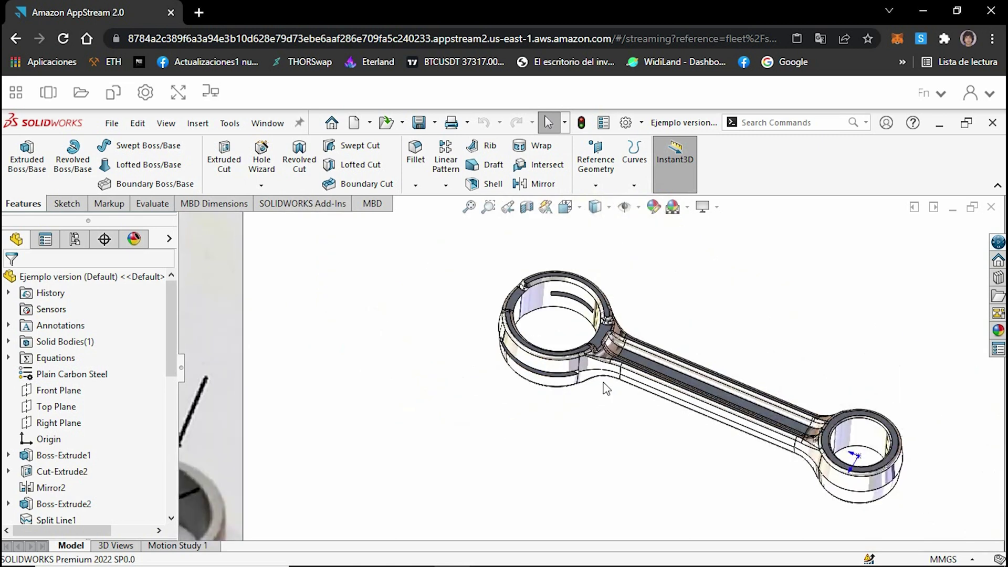
scroll(720, 423, "up", 3)
scroll(566, 414, "down", 3)
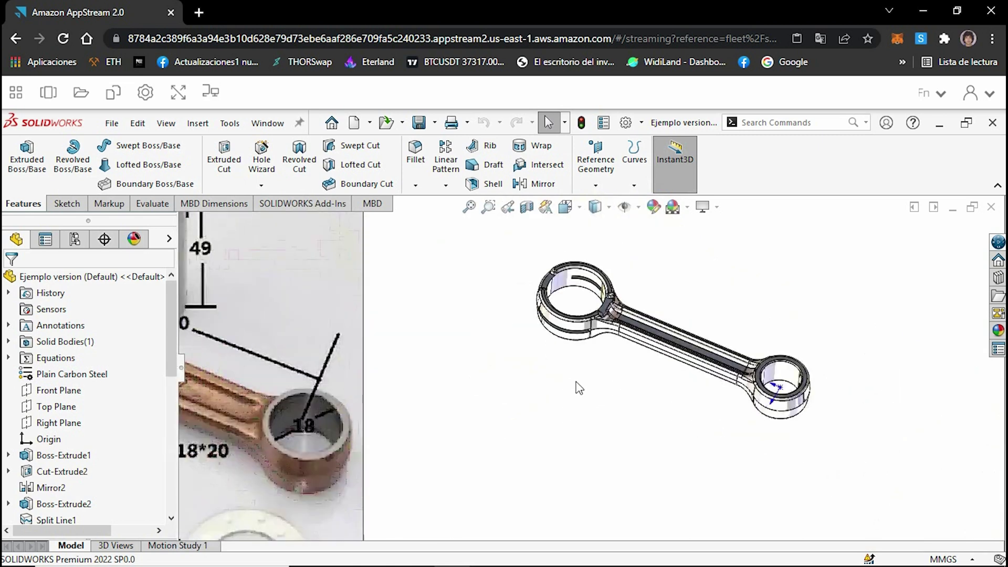
scroll(169, 358, "down", 3)
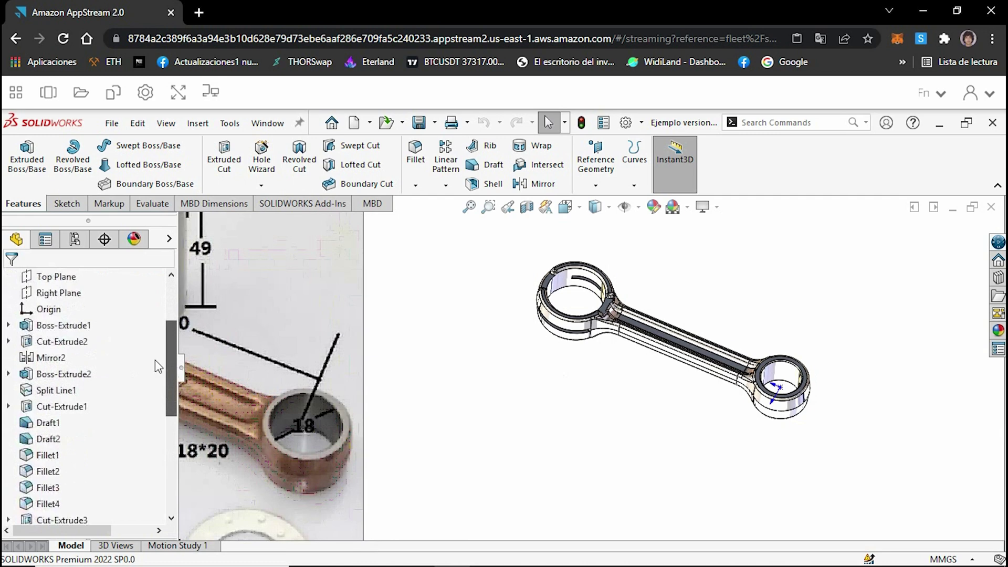
Edit Sketch1 under Boss-Extrude1 to show its 100, Ø18 and Ø26 dimensions
left_click(74, 315)
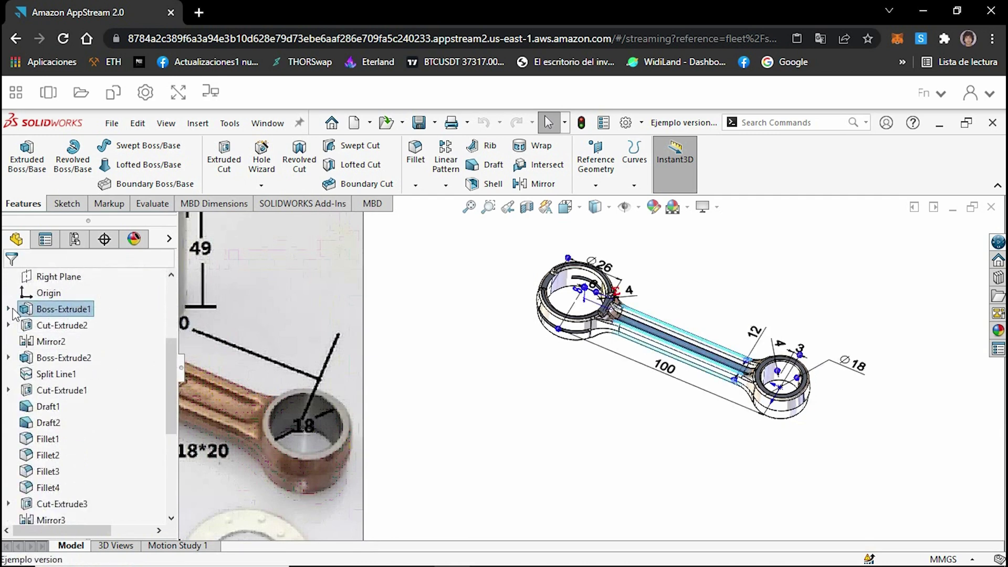
left_click(63, 327)
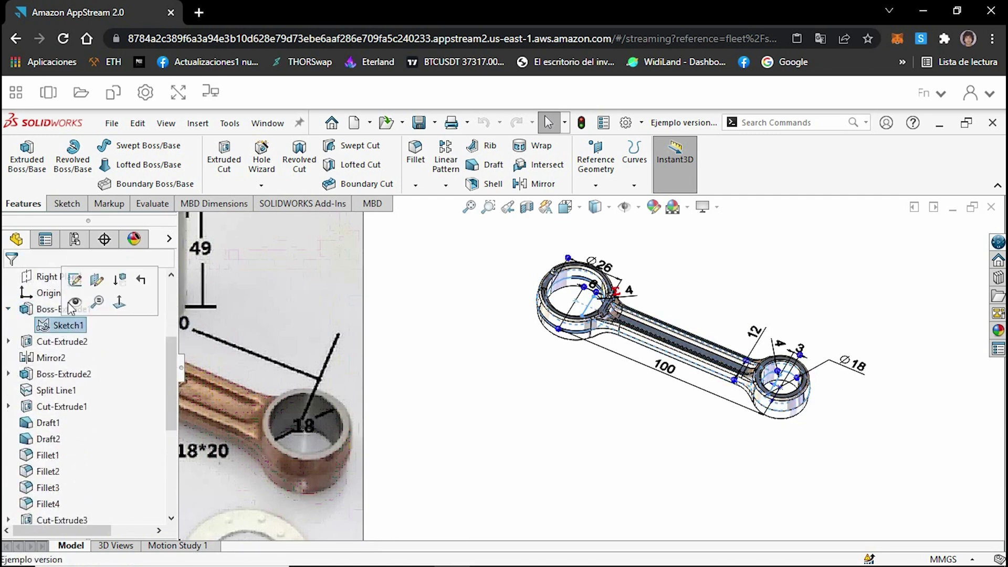
right_click(47, 328)
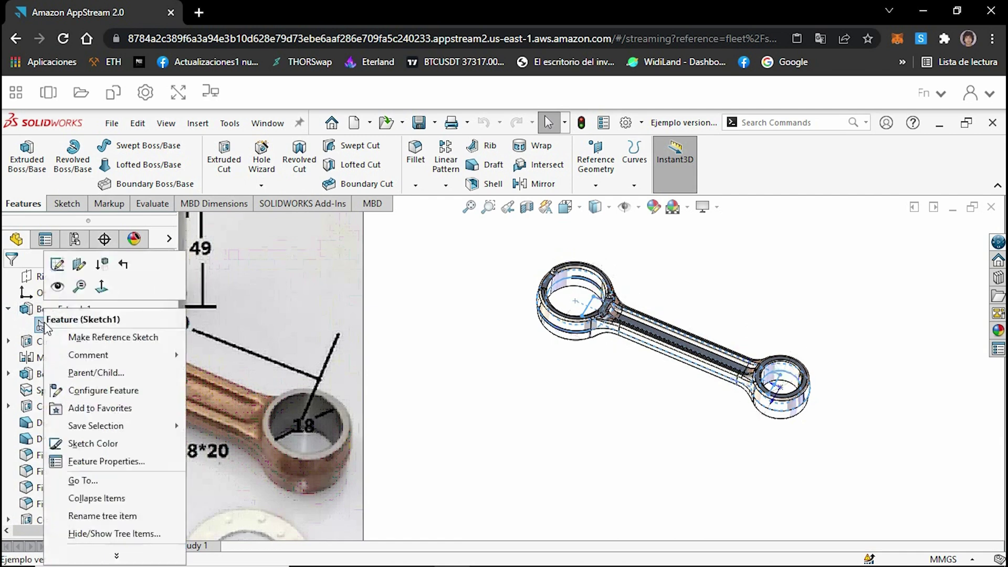
left_click(57, 264)
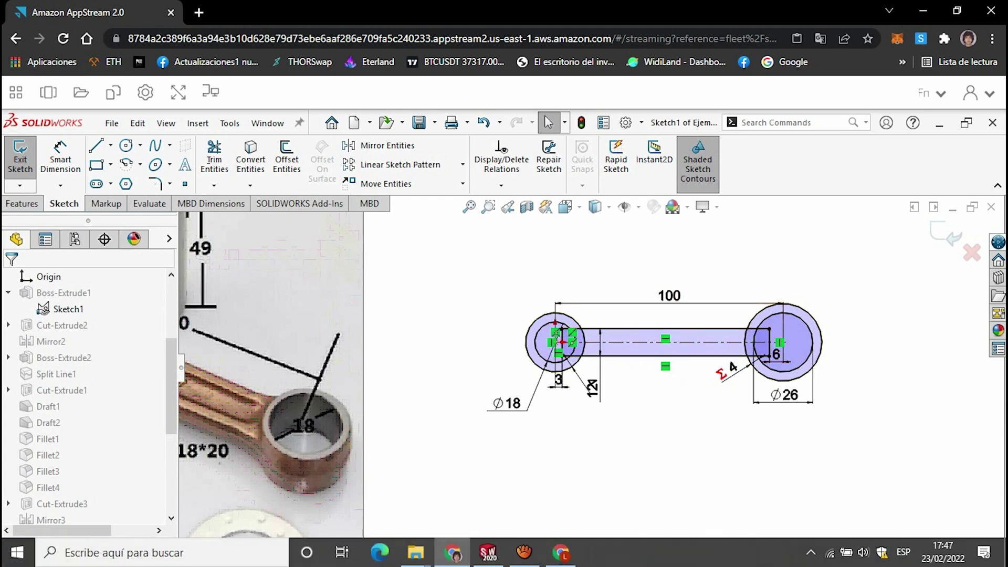
left_click(488, 554)
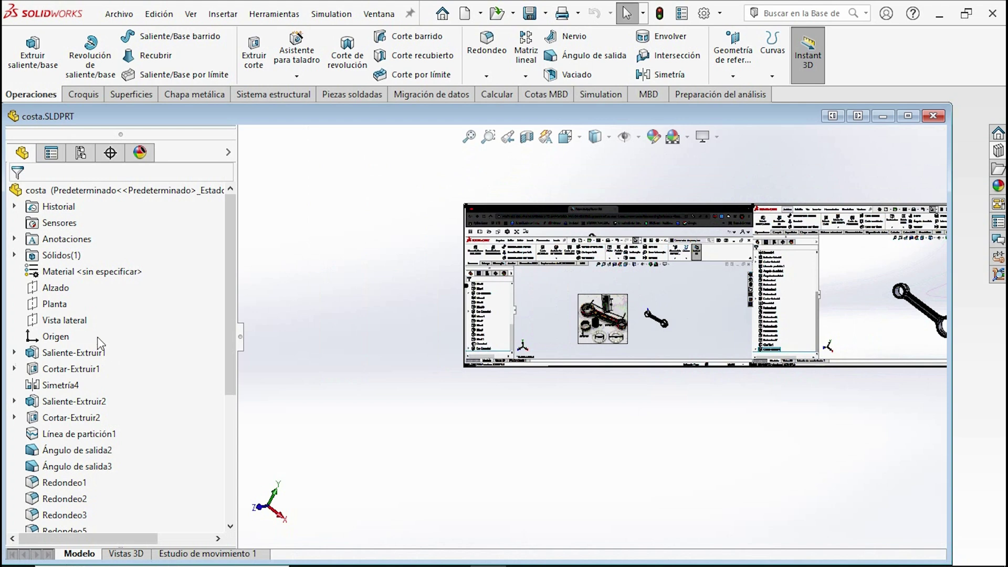
Edit Croquis1 of Saliente-Extruir1 in SOLIDWORKS 2020, exit, and switch to isometric view
left_click(104, 355)
right_click(103, 355)
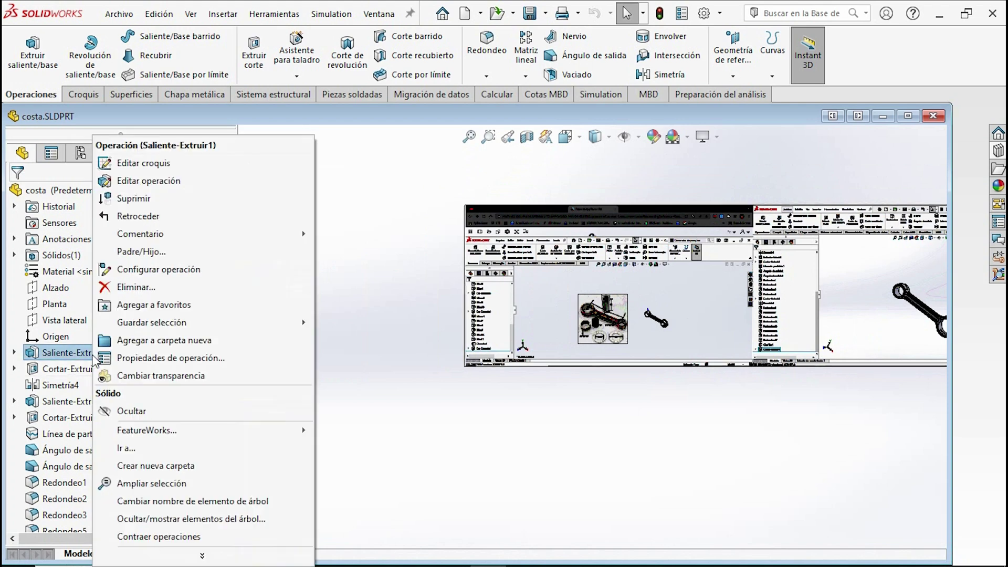
left_click(156, 167)
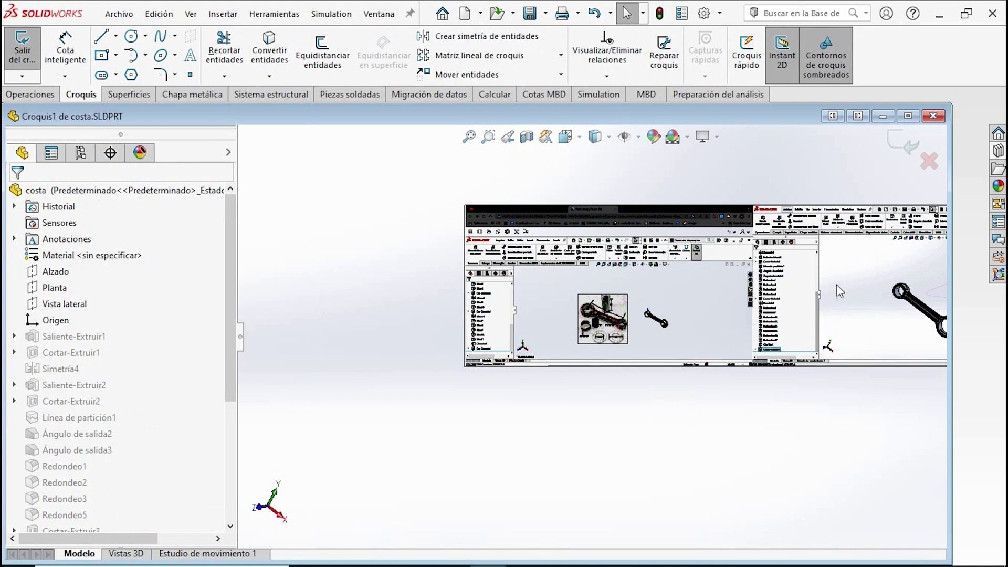
left_click(904, 147)
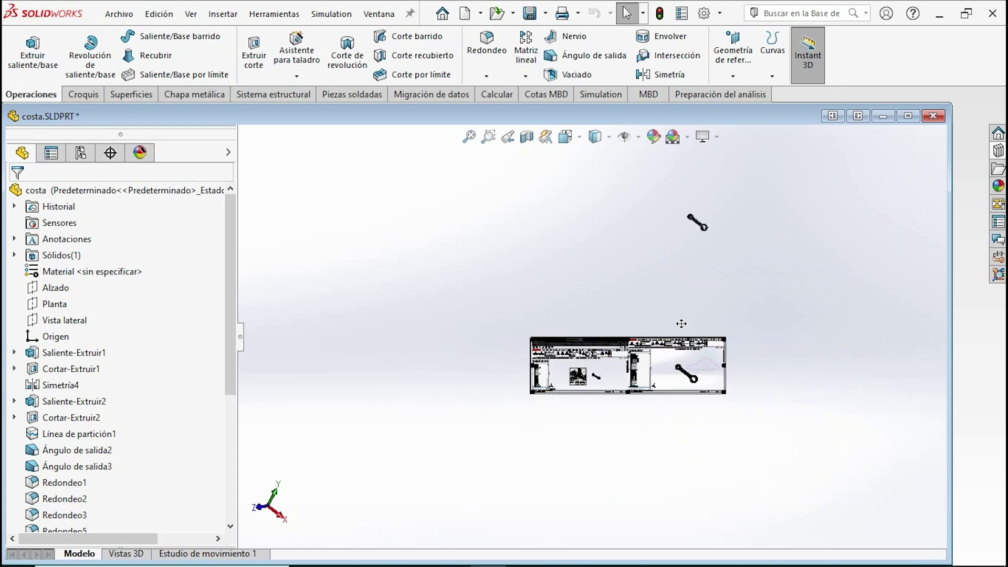
key("ctrl+7")
Reopen Croquis1 for editing, then return to the online trial in Chrome
scroll(726, 273, "down", 3)
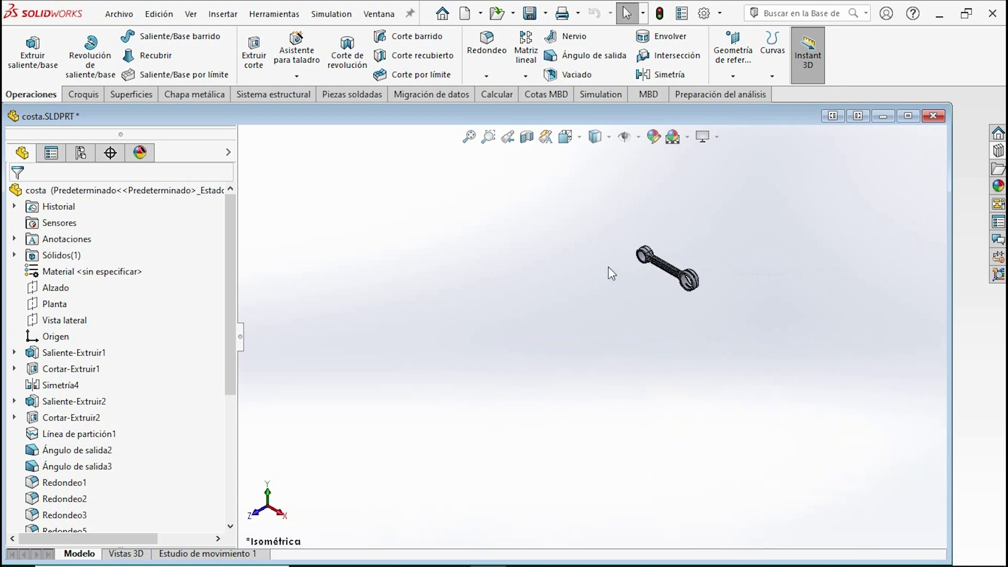
left_click(48, 354)
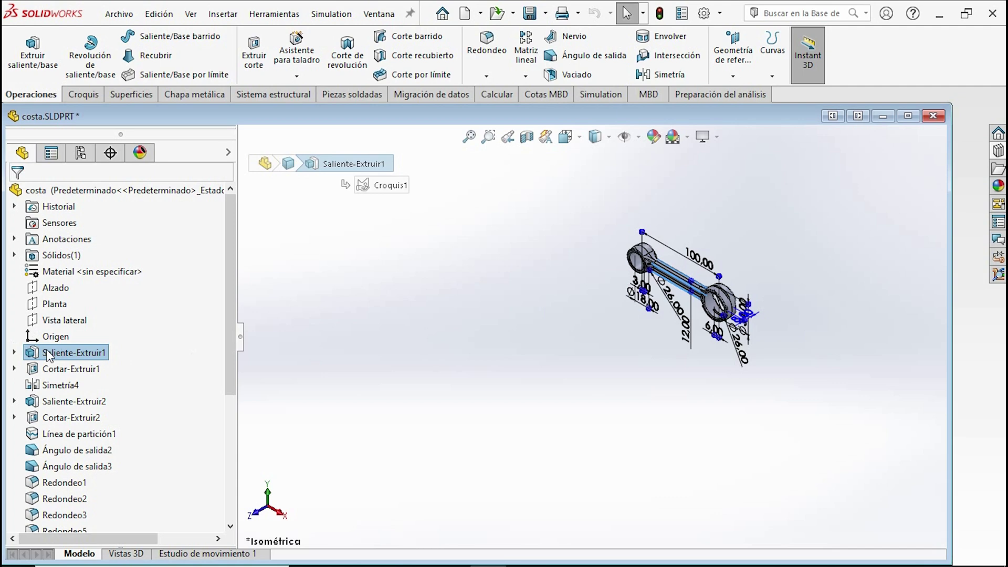
right_click(46, 351)
left_click(94, 163)
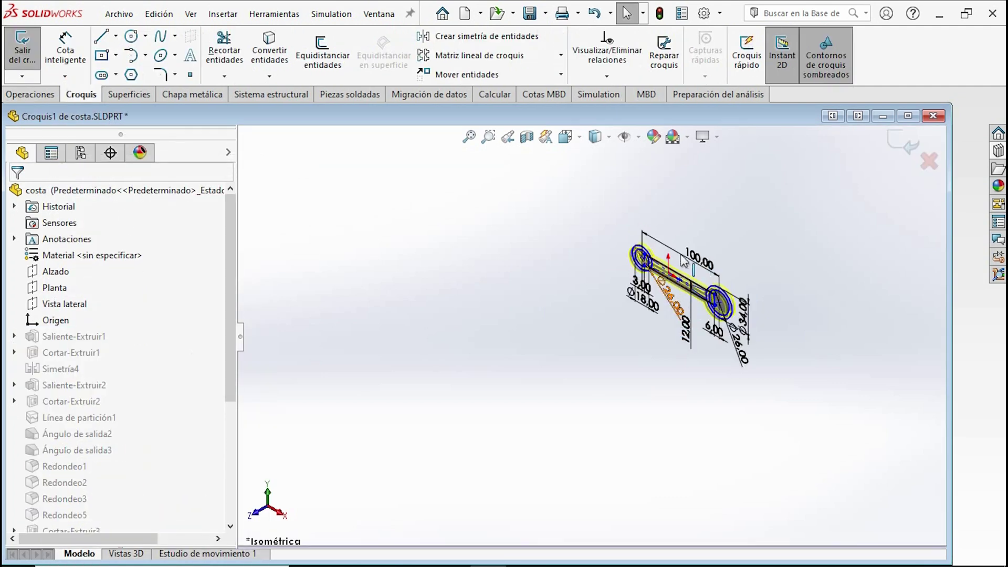
left_click(453, 551)
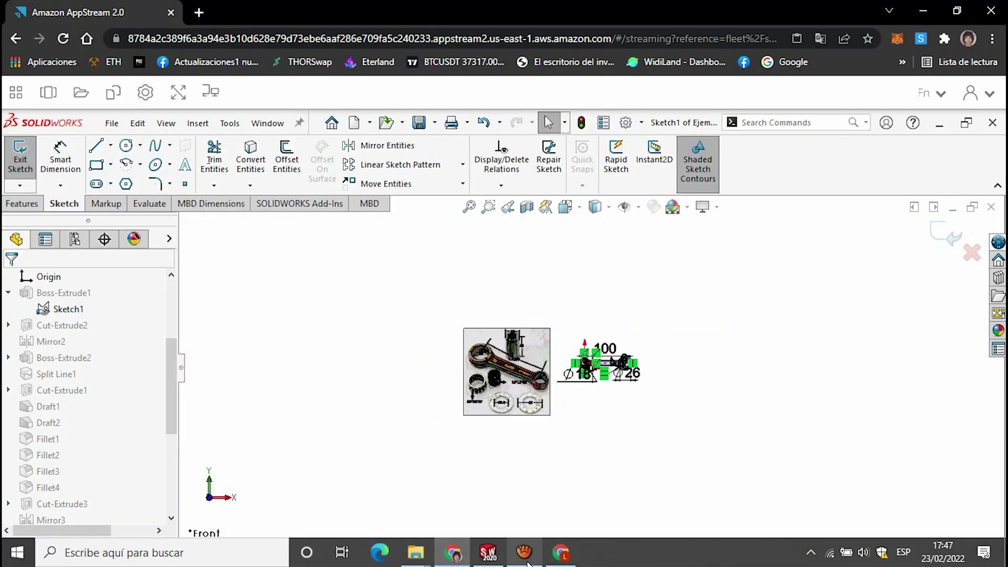
left_click(502, 562)
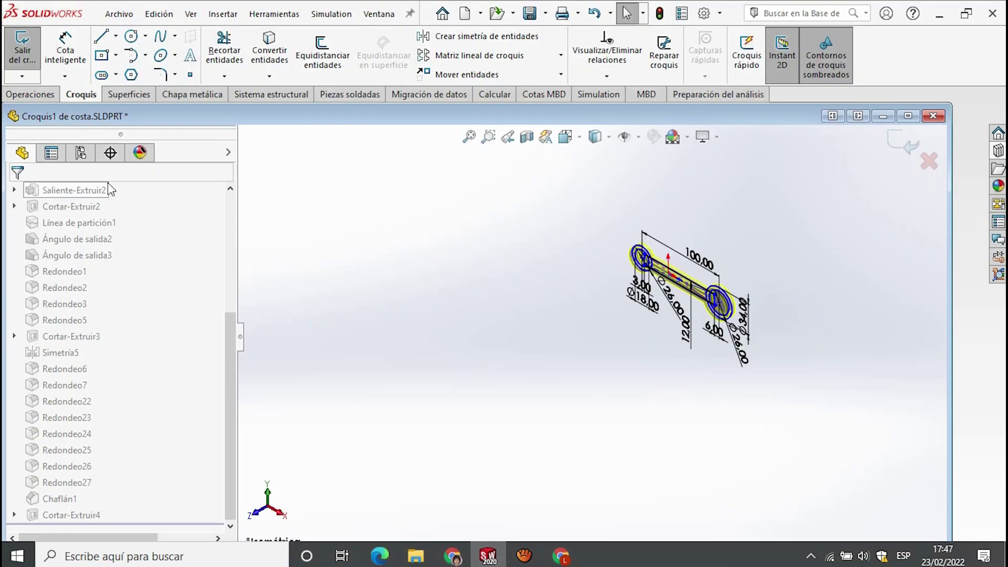
left_click(450, 554)
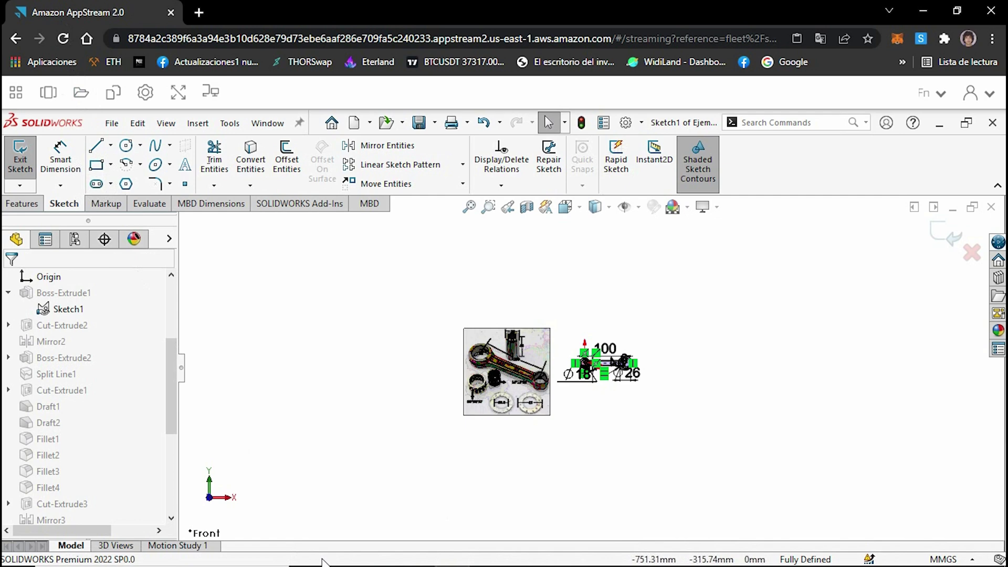